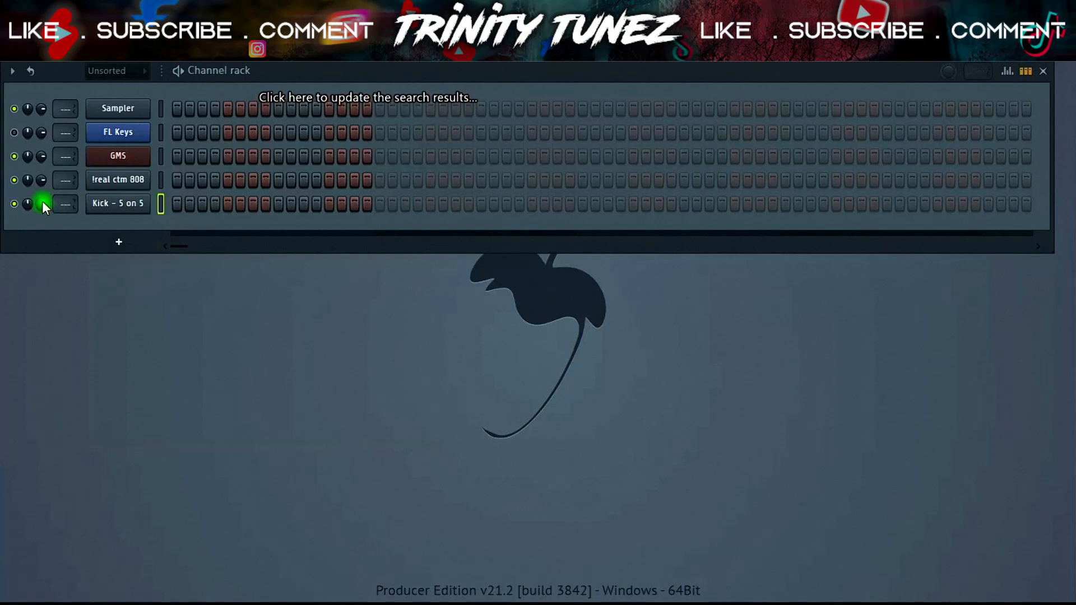
- Activate several kick steps on the Kick - 5 on 5 channel in the step sequencer
{"action": "left_click", "coordinate": [177, 203]}
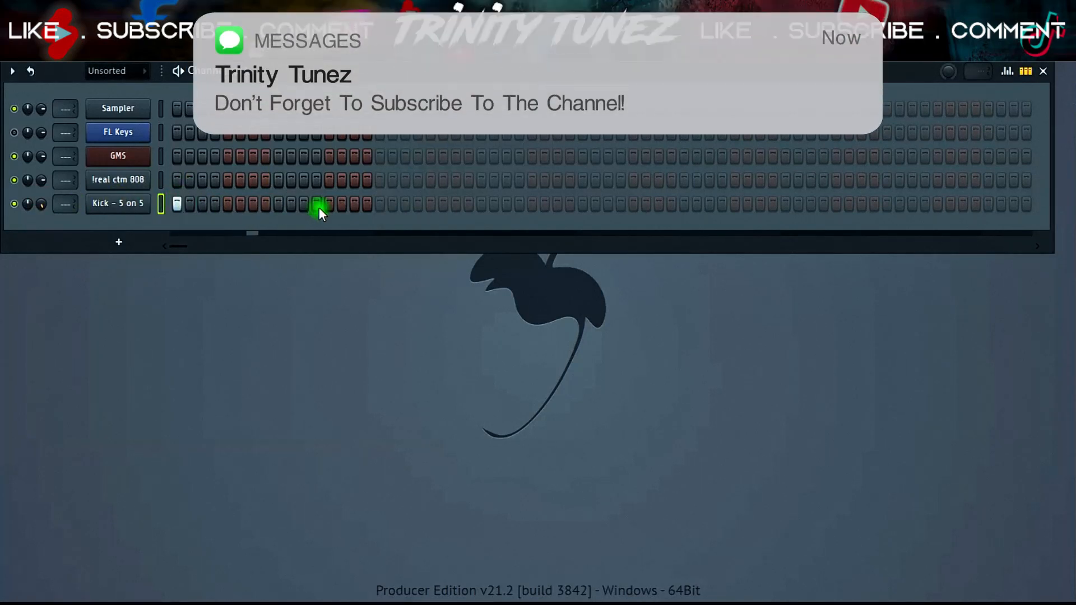
{"action": "left_click", "coordinate": [327, 204]}
{"action": "left_click", "coordinate": [355, 204]}
- Open the kick channel's piano roll, play it, and add another kick note in bar 2
{"action": "right_click", "coordinate": [157, 207]}
{"action": "left_click", "coordinate": [170, 203]}
{"action": "scroll", "coordinate": [351, 315], "scroll_direction": "down", "scroll_amount": 4}
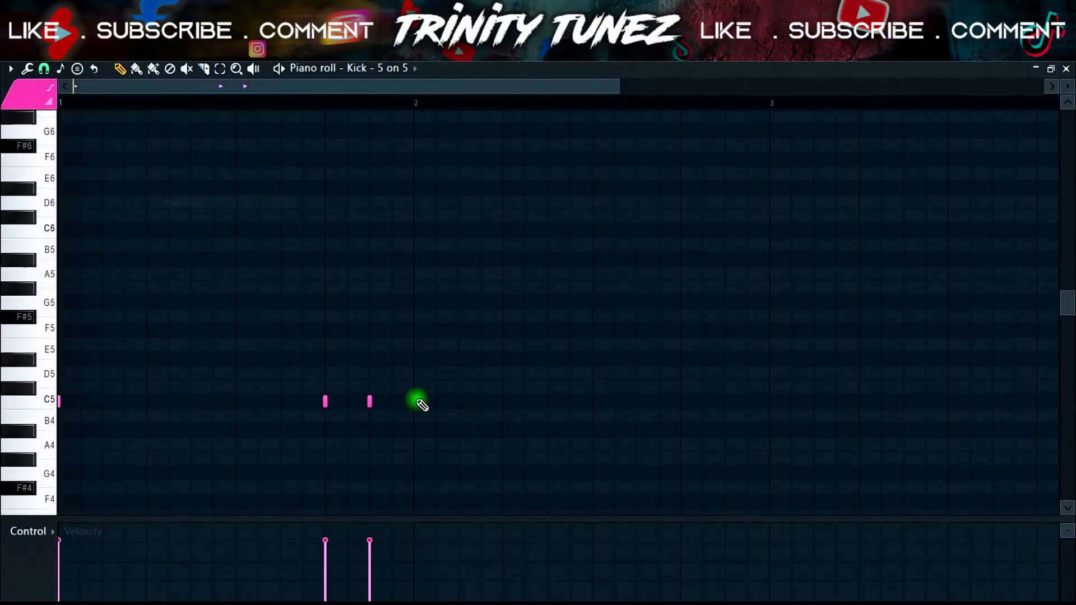
{"action": "key", "text": "space"}
{"action": "left_click", "coordinate": [503, 401]}
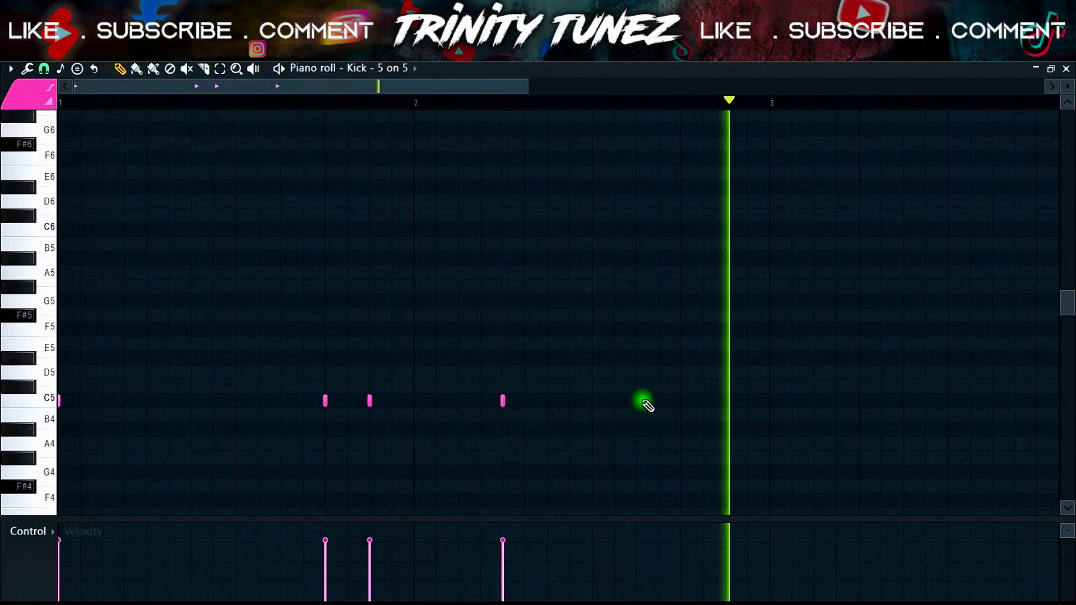
- Select the first two bars of kick notes, duplicate them, and close the piano roll
{"action": "left_click_drag", "start_coordinate": [778, 103], "coordinate": [5, 213]}
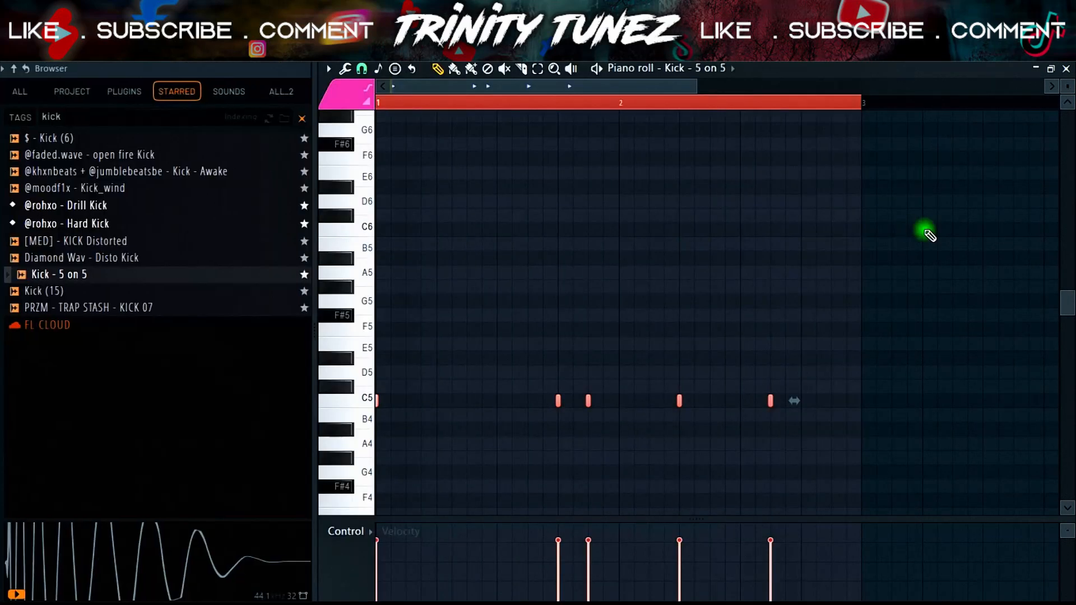
{"action": "key", "text": "ctrl+b"}
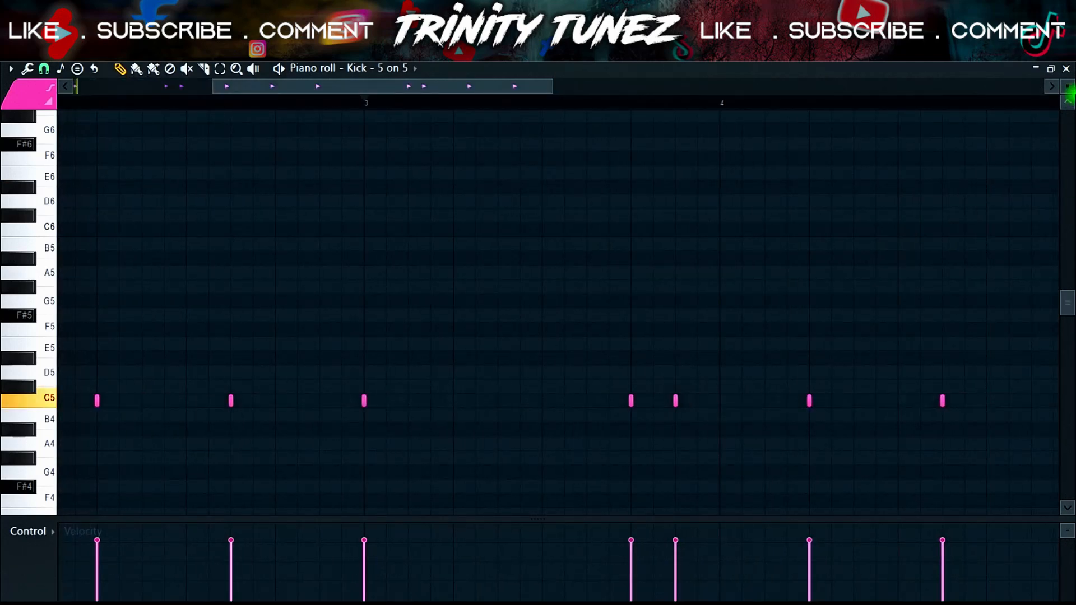
{"action": "left_click", "coordinate": [1065, 69]}
- Search the browser for snare samples and preview several of them
{"action": "mouse_move", "coordinate": [99, 203]}
{"action": "left_click", "coordinate": [101, 119]}
{"action": "type", "text": "snare"}
{"action": "left_click", "coordinate": [78, 229]}
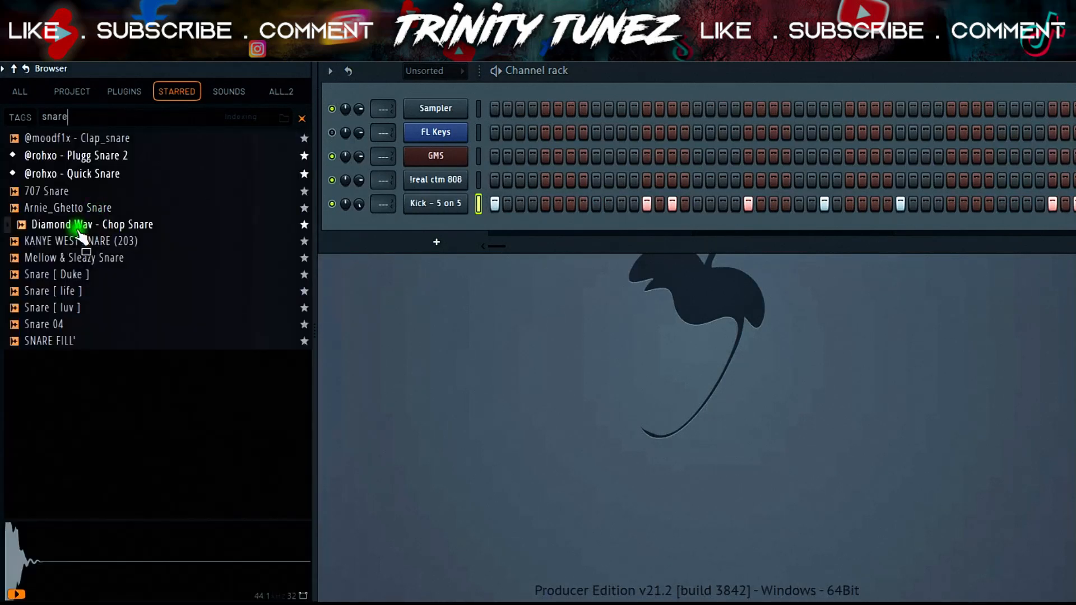
{"action": "left_click", "coordinate": [68, 260]}
{"action": "left_click", "coordinate": [66, 287]}
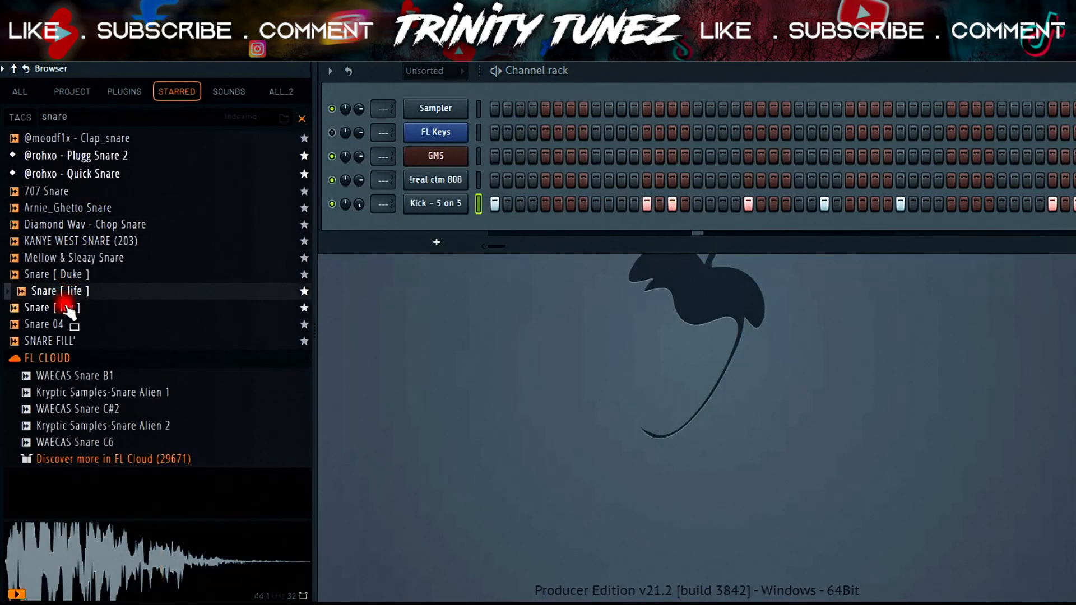
{"action": "left_click", "coordinate": [67, 308]}
- Load Snare [ luv ] into a new channel and close its sampler window
{"action": "right_click", "coordinate": [70, 308]}
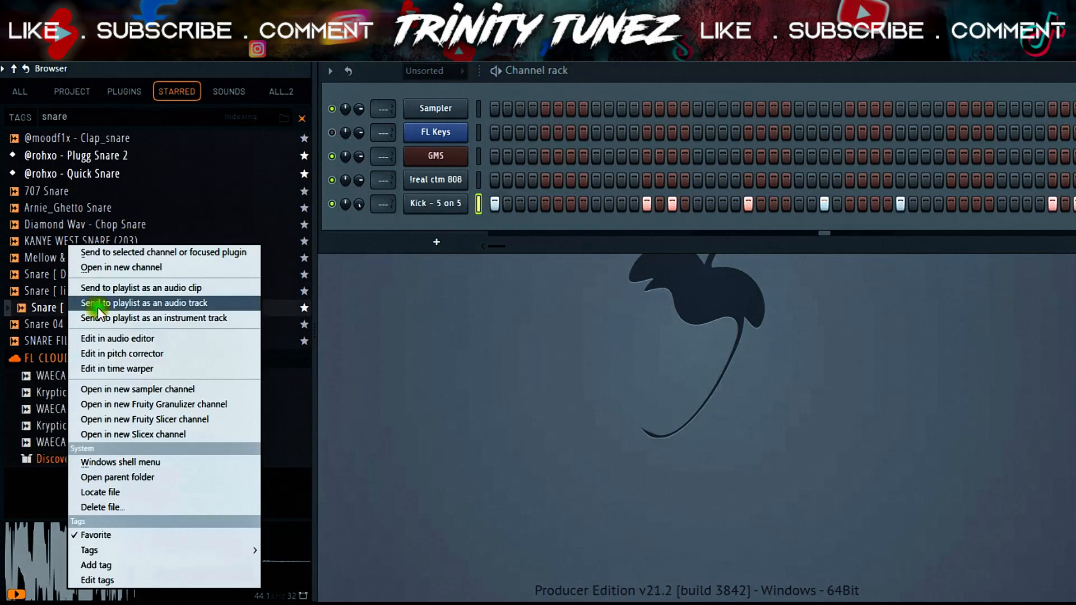
{"action": "left_click", "coordinate": [93, 268]}
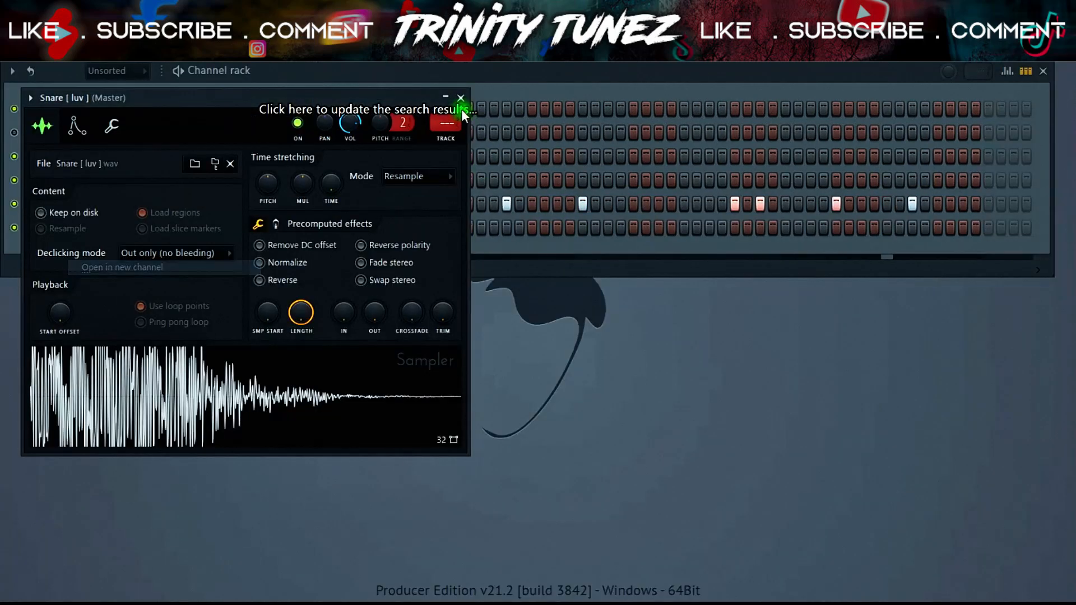
{"action": "left_click", "coordinate": [462, 100]}
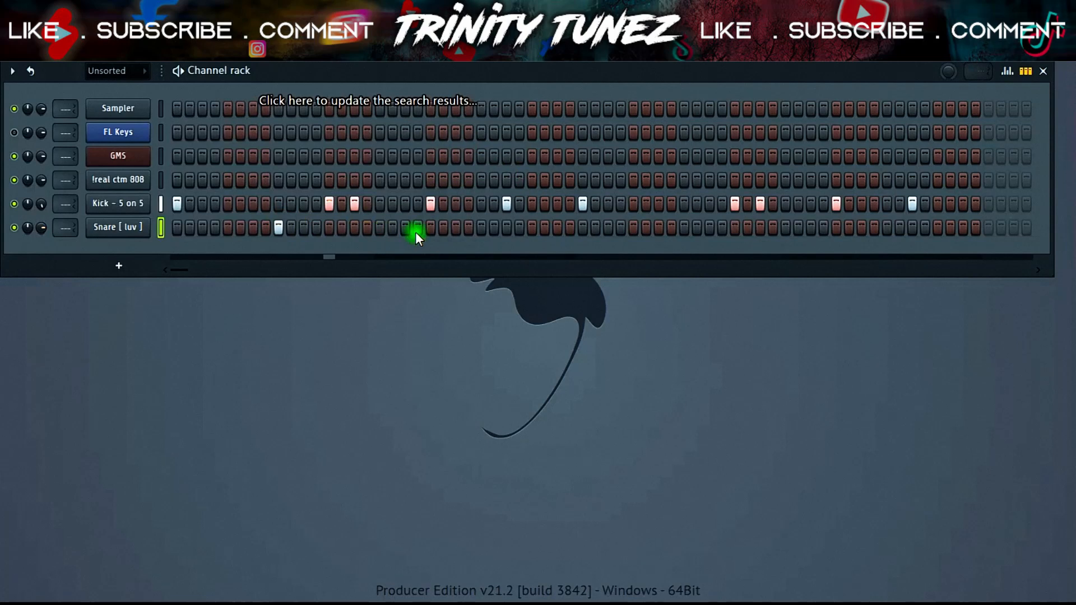
- Add snare hits on the Snare [ luv ] channel's steps
{"action": "left_click", "coordinate": [479, 227]}
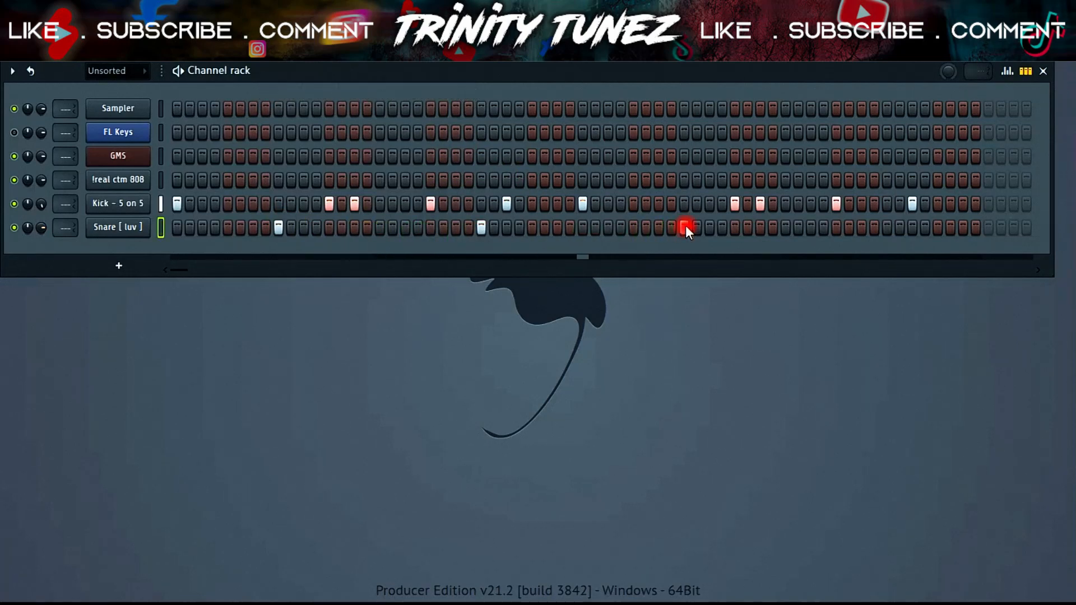
{"action": "left_click", "coordinate": [883, 227]}
- Search the browser for hi-hat samples and preview several of them
{"action": "mouse_move", "coordinate": [70, 183]}
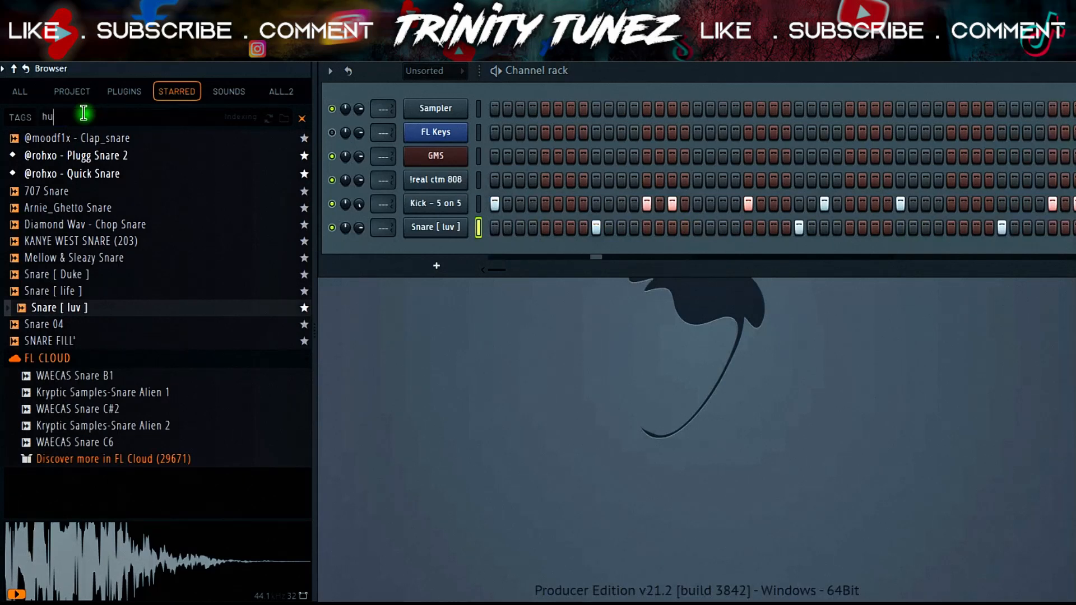
{"action": "key", "text": "BackSpace"}
{"action": "type", "text": "i"}
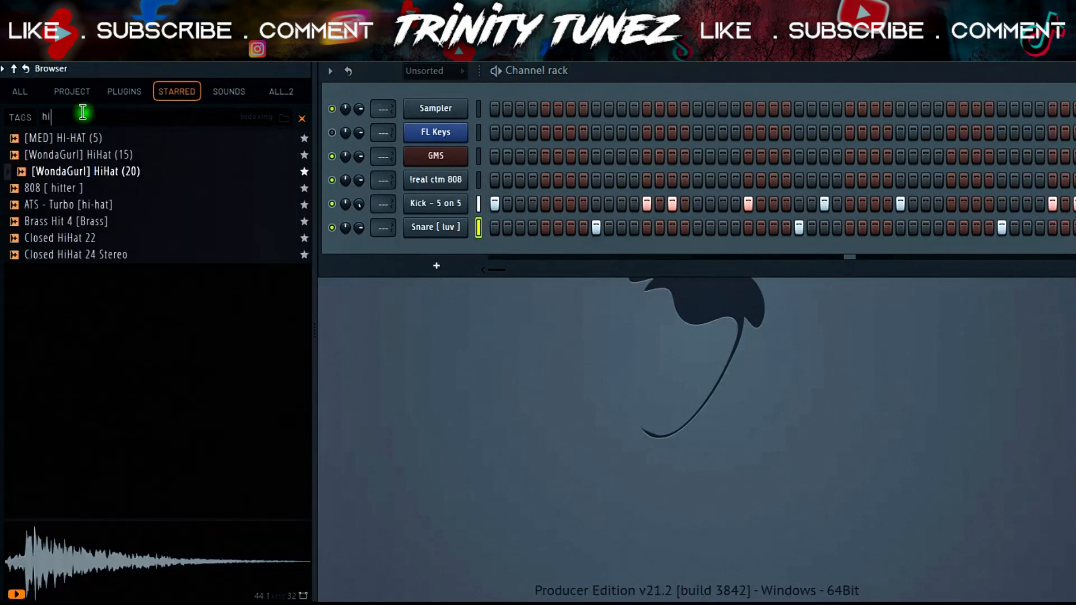
{"action": "left_click", "coordinate": [74, 240]}
{"action": "left_click", "coordinate": [77, 186]}
{"action": "left_click", "coordinate": [83, 168]}
{"action": "left_click", "coordinate": [75, 138]}
{"action": "left_click", "coordinate": [68, 154]}
{"action": "left_click", "coordinate": [69, 173]}
{"action": "left_click", "coordinate": [71, 188]}
{"action": "left_click", "coordinate": [65, 204]}
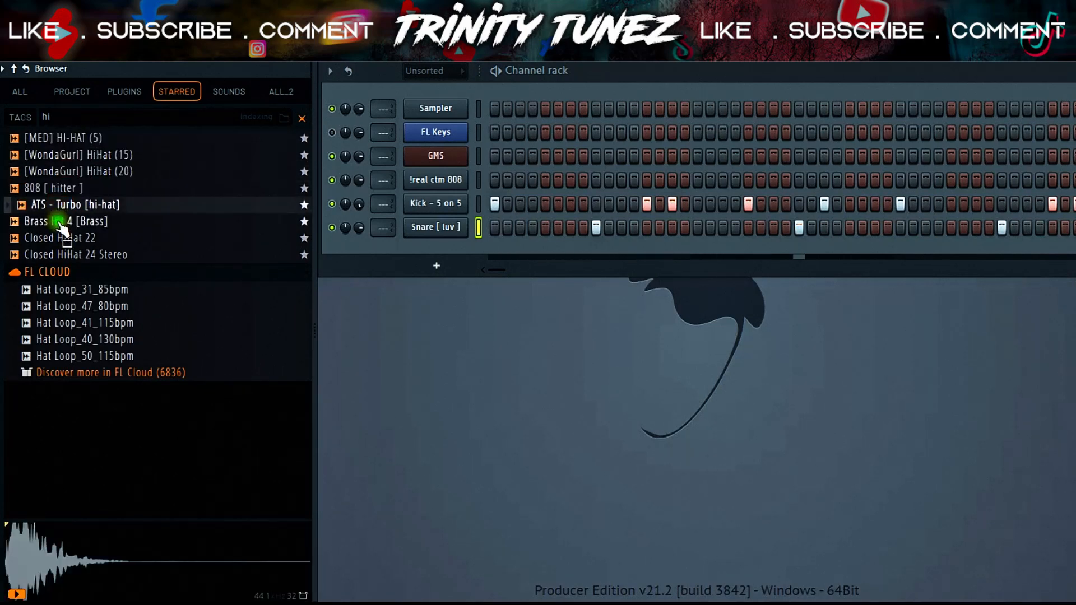
{"action": "left_click", "coordinate": [60, 221]}
- Load ATS - Turbo [hi-hat] into a new channel and close its sampler window
{"action": "right_click", "coordinate": [60, 208]}
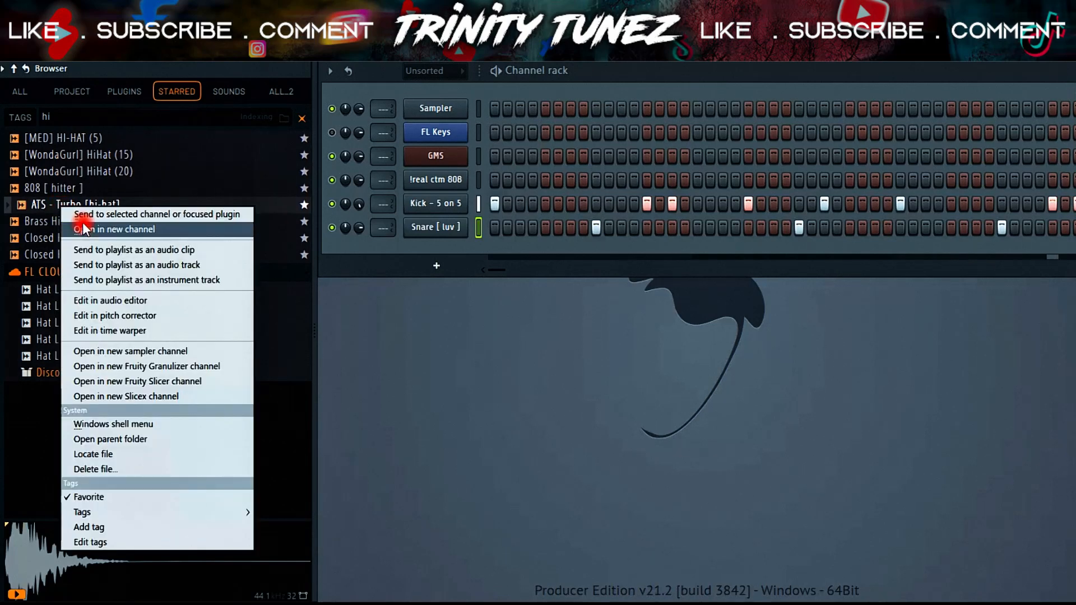
{"action": "left_click", "coordinate": [99, 223]}
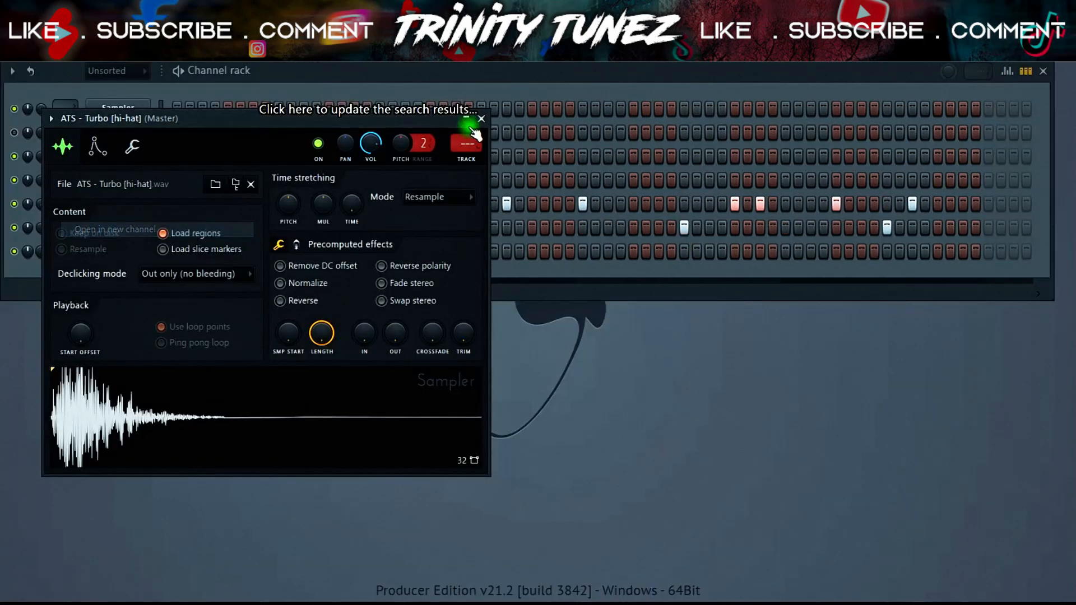
{"action": "left_click", "coordinate": [482, 119]}
- Fill every 2 steps of the new hi-hat channel
{"action": "right_click", "coordinate": [222, 242]}
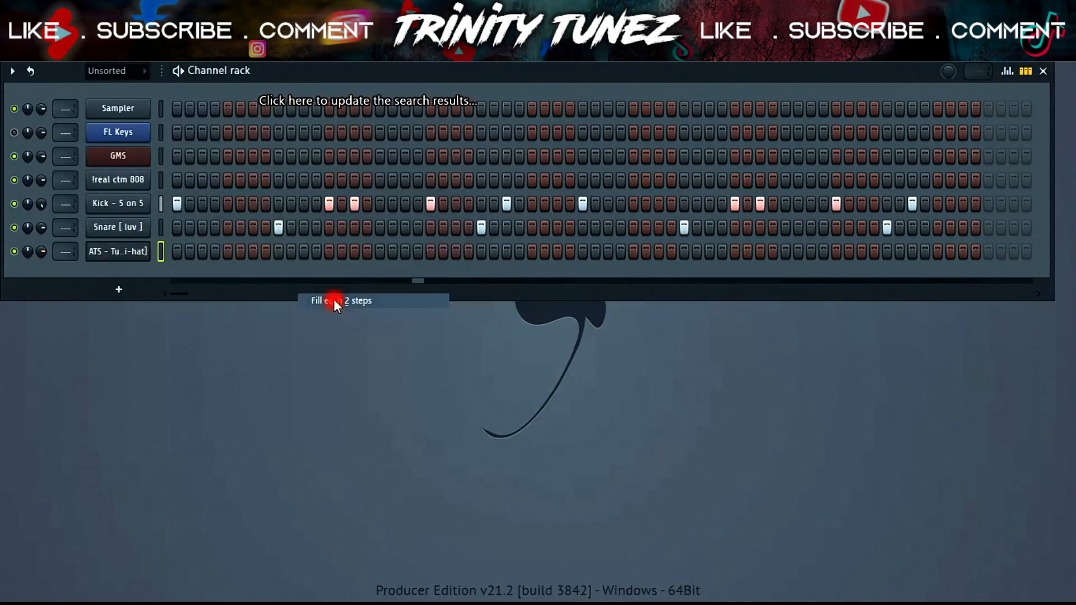
{"action": "left_click", "coordinate": [336, 301]}
- Replace the hi-hat channel's sample with [WondaGurl] HiHat (15)
{"action": "right_click", "coordinate": [113, 251]}
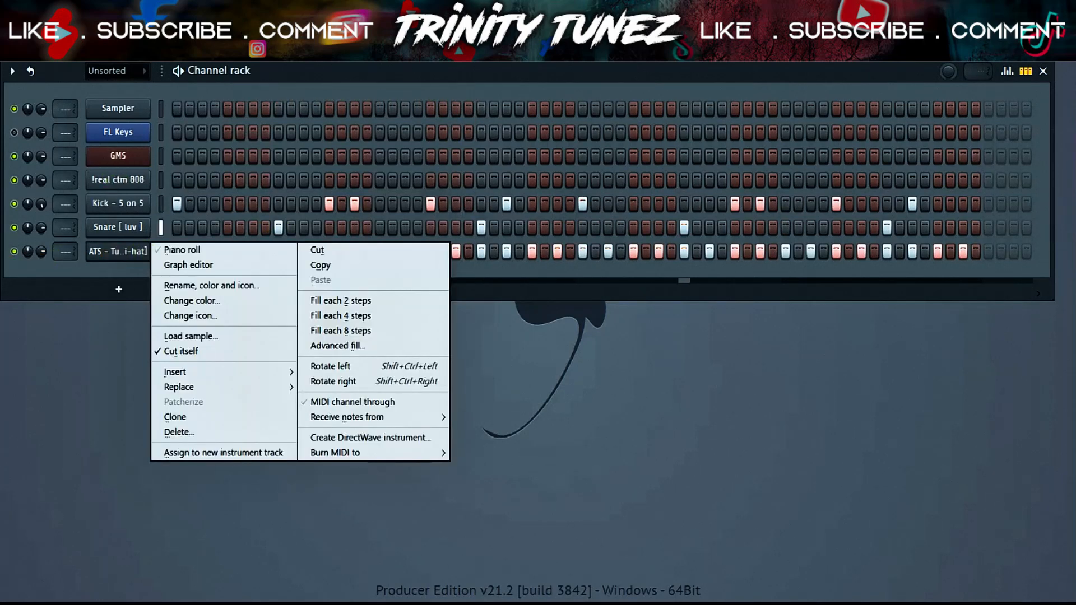
{"action": "left_click", "coordinate": [113, 251]}
{"action": "right_click", "coordinate": [134, 153]}
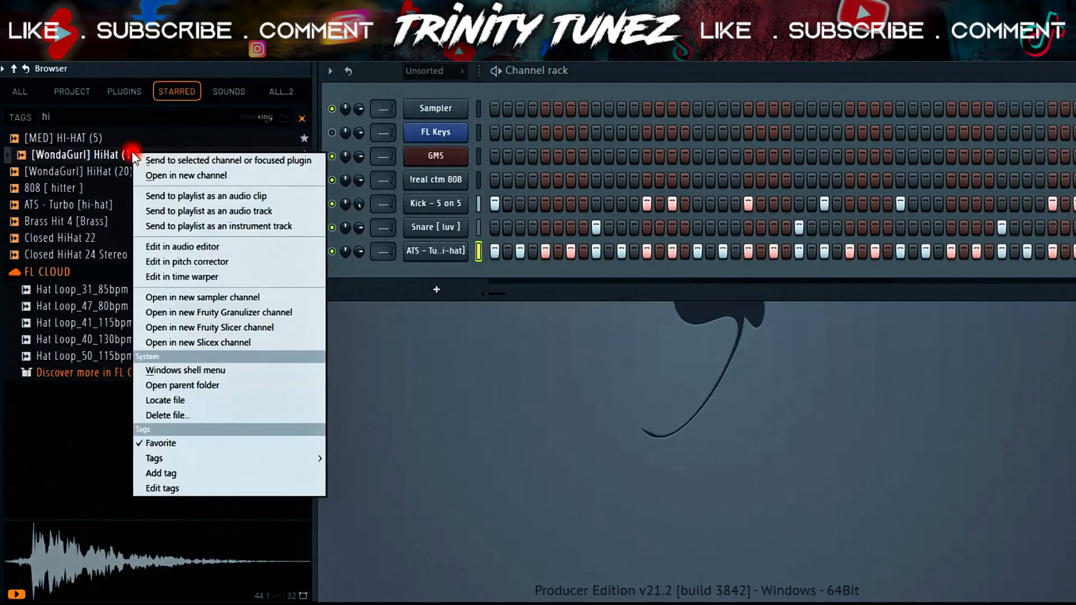
{"action": "left_click", "coordinate": [156, 156]}
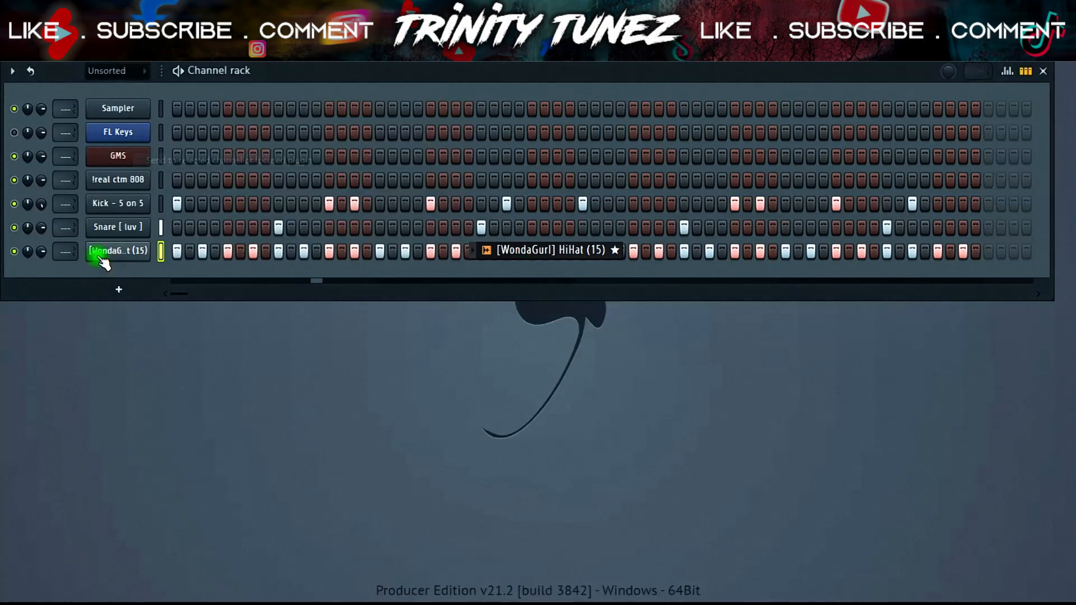
- Open the hi-hat channel's piano roll and make all its notes legato
{"action": "right_click", "coordinate": [107, 255]}
{"action": "left_click", "coordinate": [180, 248]}
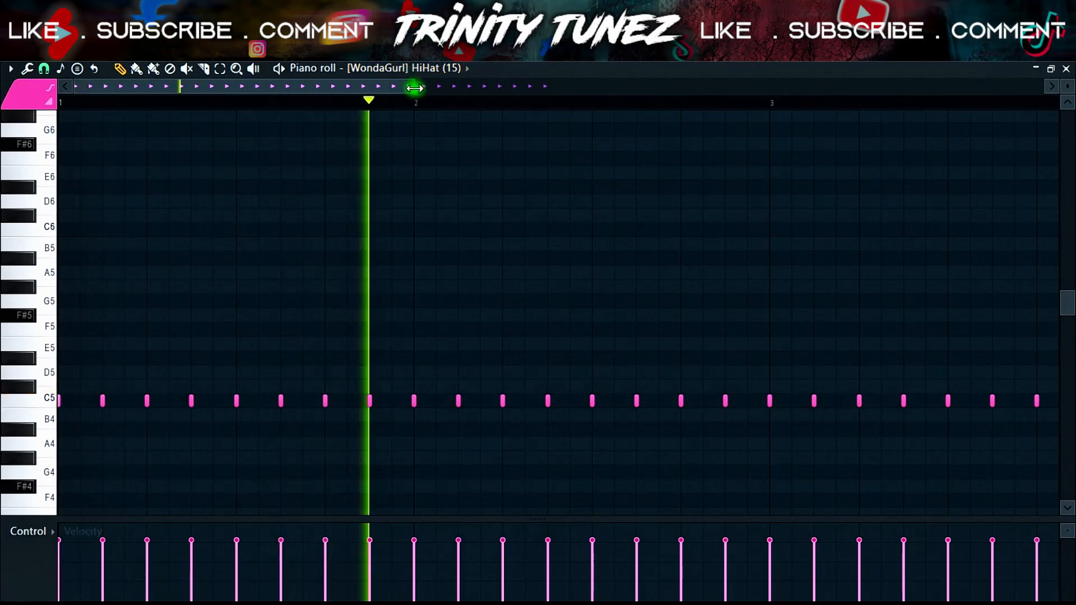
{"action": "key", "text": "ctrl+a"}
{"action": "key", "text": "ctrl+l"}
{"action": "key", "text": "ctrl+d"}
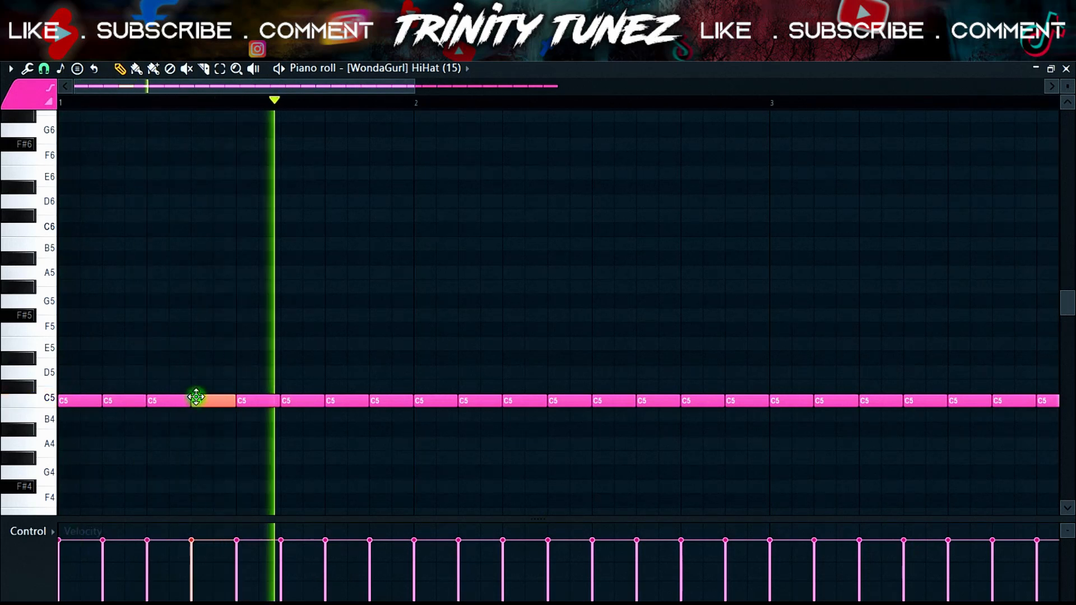
- Chop a hi-hat note in bar 1 into a fast roll with the Chopper
{"action": "left_click_drag", "start_coordinate": [170, 387], "coordinate": [159, 417]}
{"action": "key", "text": "alt+u"}
{"action": "left_click", "coordinate": [619, 398]}
- Chop the hi-hat note at the start of bar 2 into a roll with an adjusted Time mul
{"action": "right_click", "coordinate": [406, 381]}
{"action": "left_click", "coordinate": [415, 396]}
{"action": "key", "text": "space"}
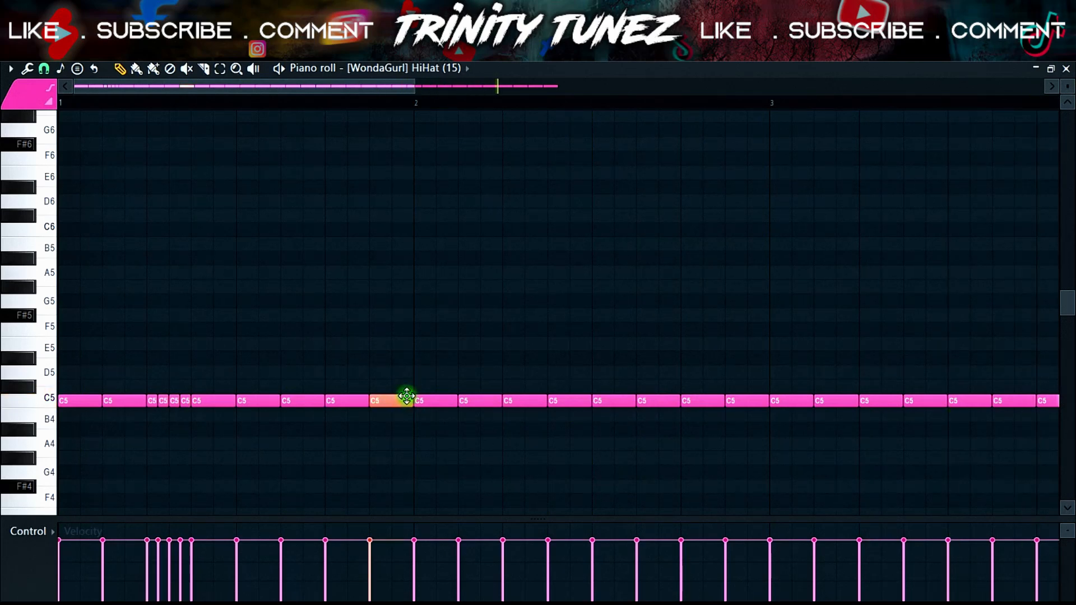
{"action": "key", "text": "space"}
{"action": "left_click", "coordinate": [445, 400]}
{"action": "left_click_drag", "start_coordinate": [445, 400], "coordinate": [436, 401]}
{"action": "key", "text": "alt+u"}
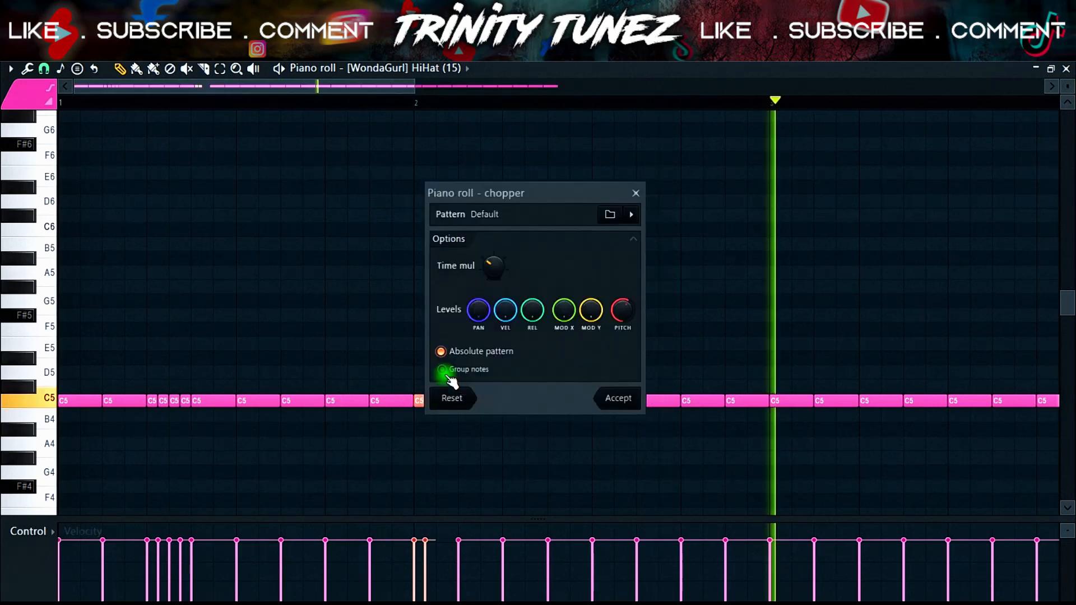
{"action": "left_click_drag", "start_coordinate": [492, 267], "coordinate": [489, 277]}
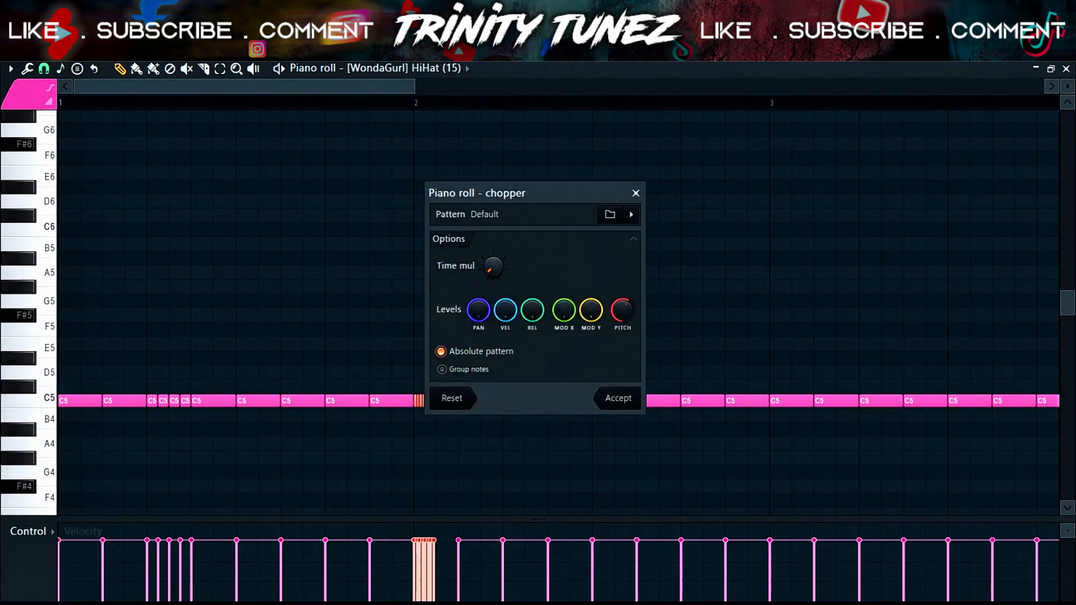
{"action": "left_click", "coordinate": [606, 397]}
- Delete the hi-hat note right after the bar-2 roll
{"action": "right_click", "coordinate": [433, 401]}
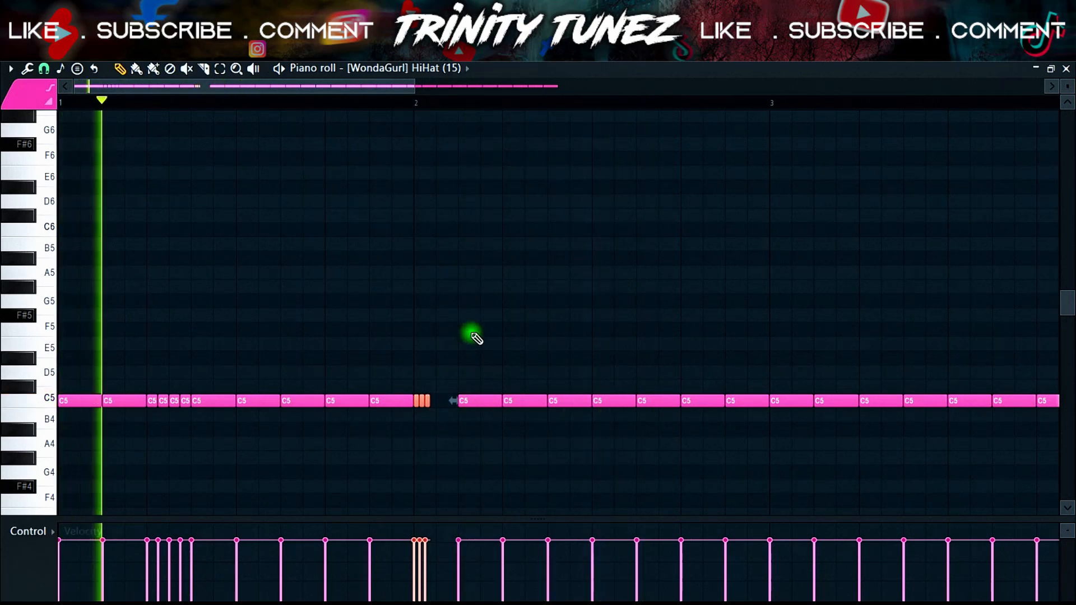
{"action": "key", "text": "ctrl+z"}
{"action": "right_click", "coordinate": [532, 400]}
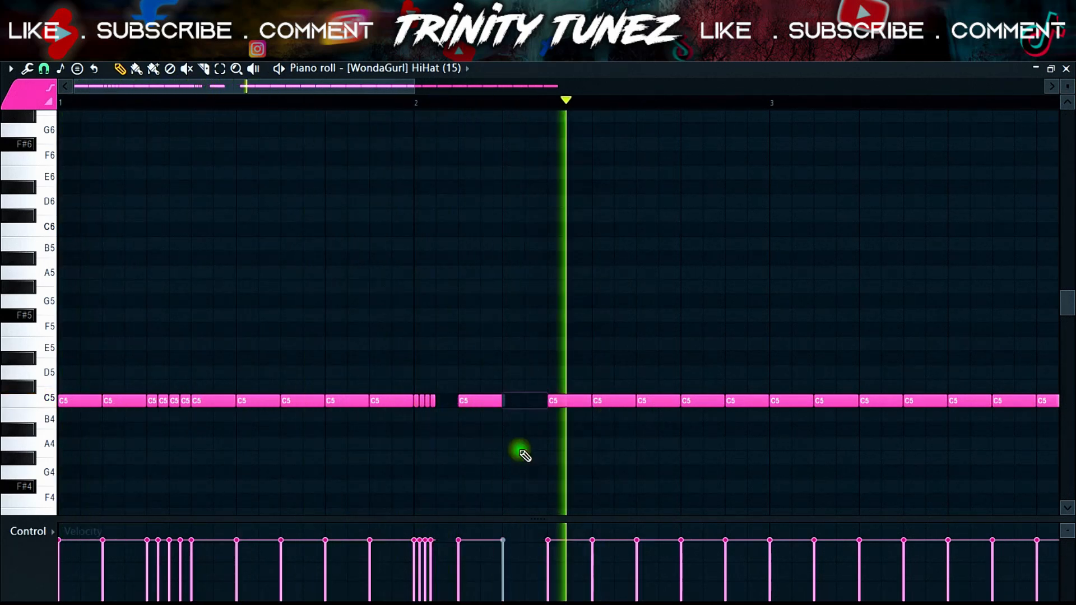
{"action": "key", "text": "ctrl+z"}
{"action": "right_click", "coordinate": [494, 399]}
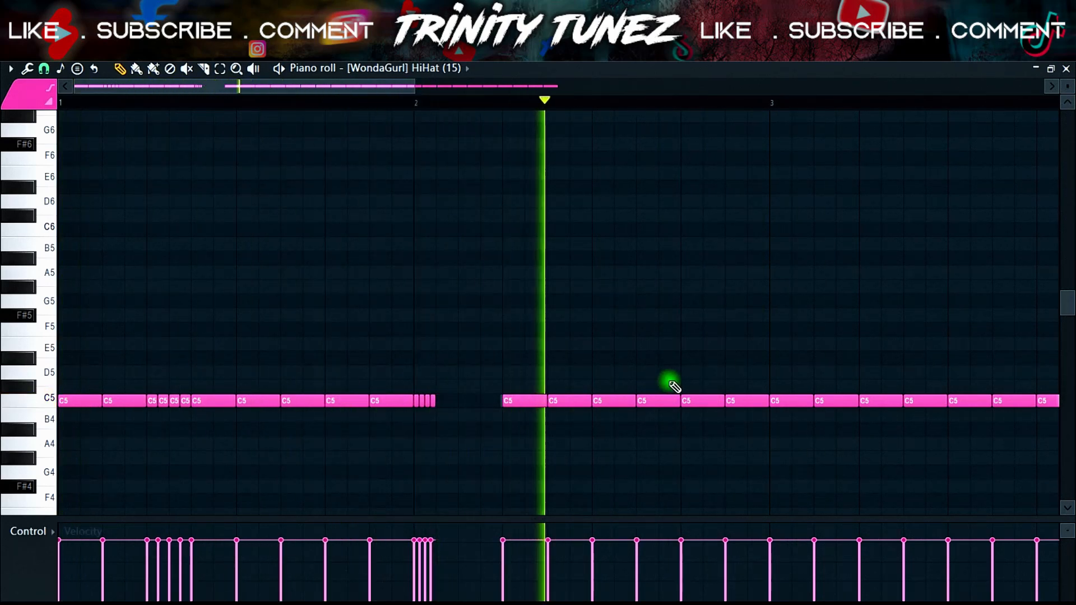
- Chop a later hi-hat note in bar 2 into a roll, zoom out, and undo the chop
{"action": "key", "text": "ctrl+u"}
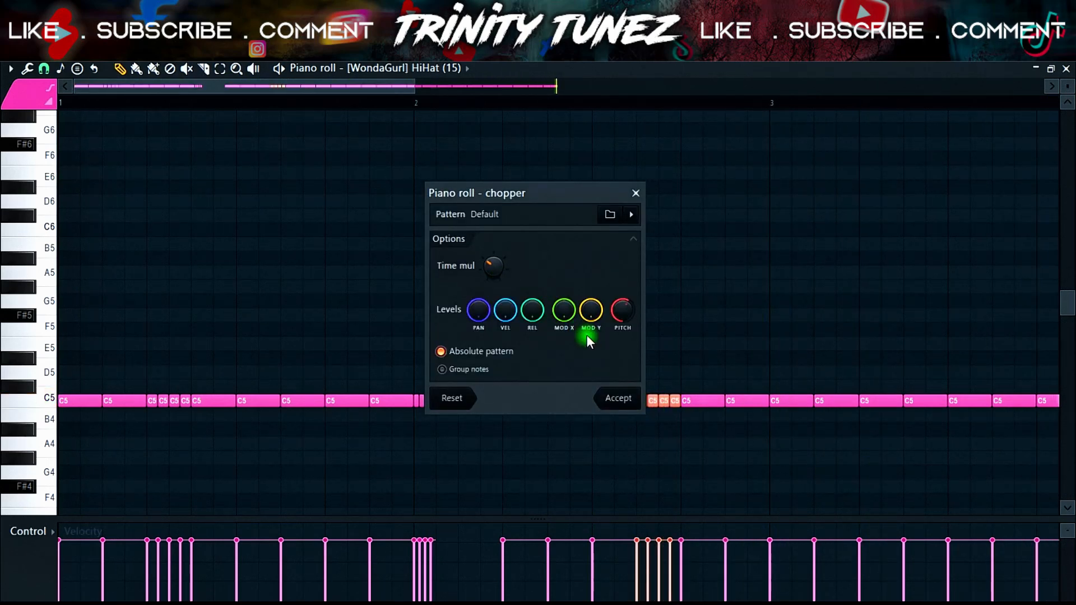
{"action": "left_click", "coordinate": [618, 398]}
{"action": "left_click_drag", "start_coordinate": [410, 86], "coordinate": [656, 112]}
{"action": "key", "text": "ctrl+z"}
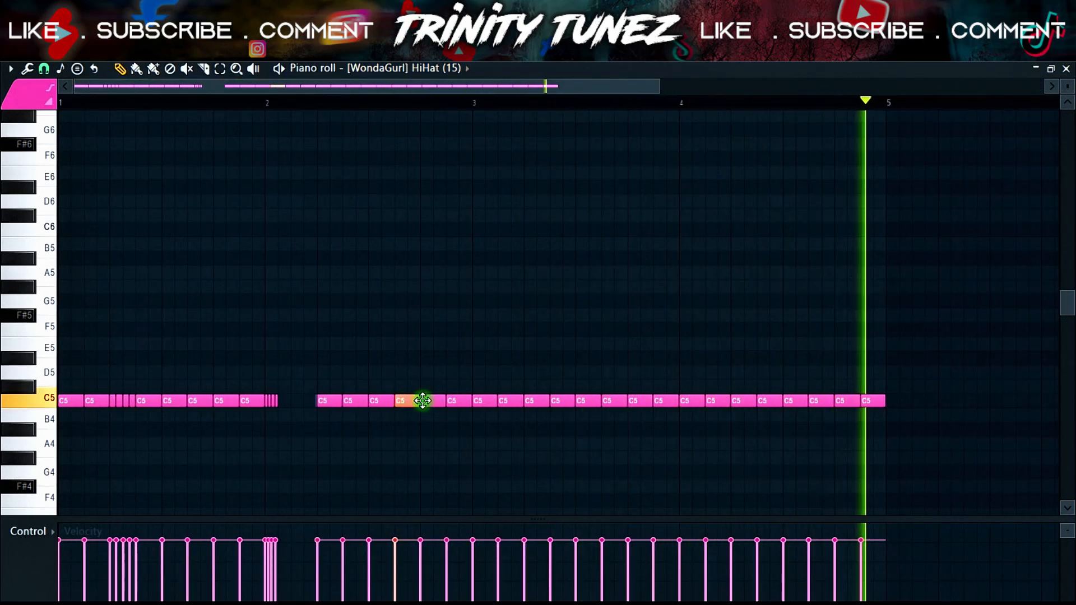
- Chop the selected hi-hat note in bar 2 into a roll with a different Time mul
{"action": "key", "text": "alt+u"}
{"action": "left_click_drag", "start_coordinate": [490, 265], "coordinate": [490, 248]}
{"action": "left_click", "coordinate": [630, 401]}
- Delete the hi-hat notes from bar 3 onward, duplicate the remaining pattern, and close the piano roll
{"action": "left_click_drag", "start_coordinate": [958, 338], "coordinate": [481, 437]}
{"action": "key", "text": "Delete"}
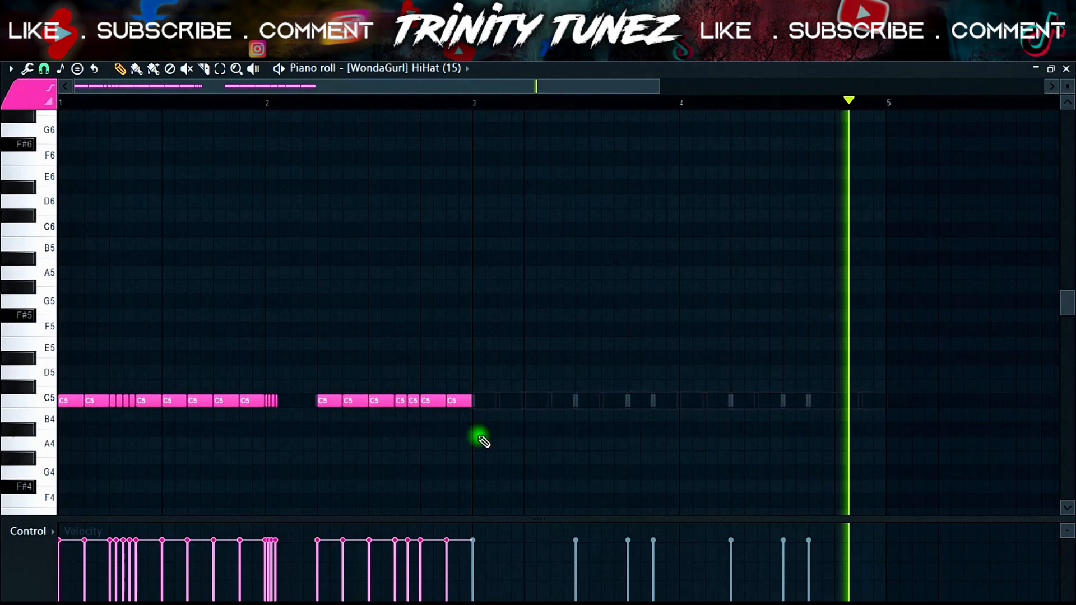
{"action": "key", "text": "ctrl+b"}
{"action": "left_click", "coordinate": [1065, 70]}
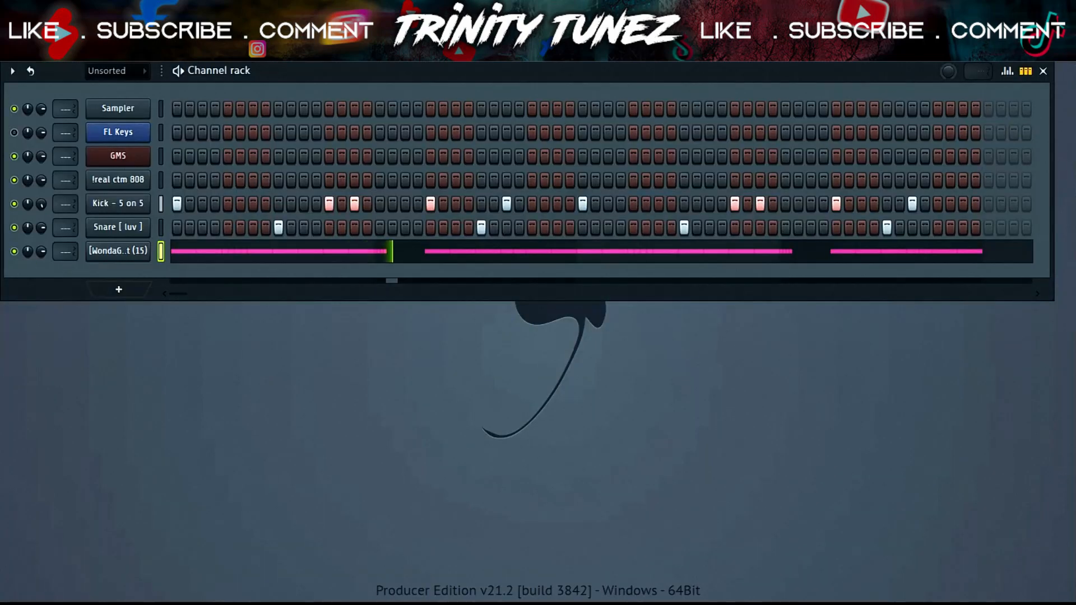
- Search the browser for "open" samples and load "$ - Open Hat (5)" into a new channel
{"action": "key", "text": "alt+F8"}
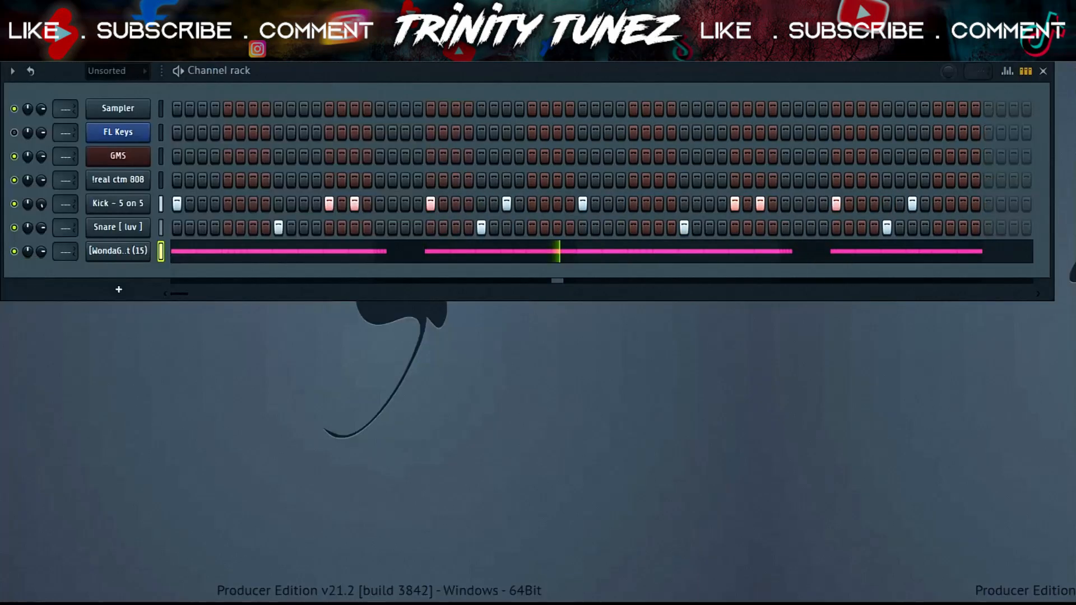
{"action": "mouse_move", "coordinate": [1, 229]}
{"action": "left_click", "coordinate": [58, 207]}
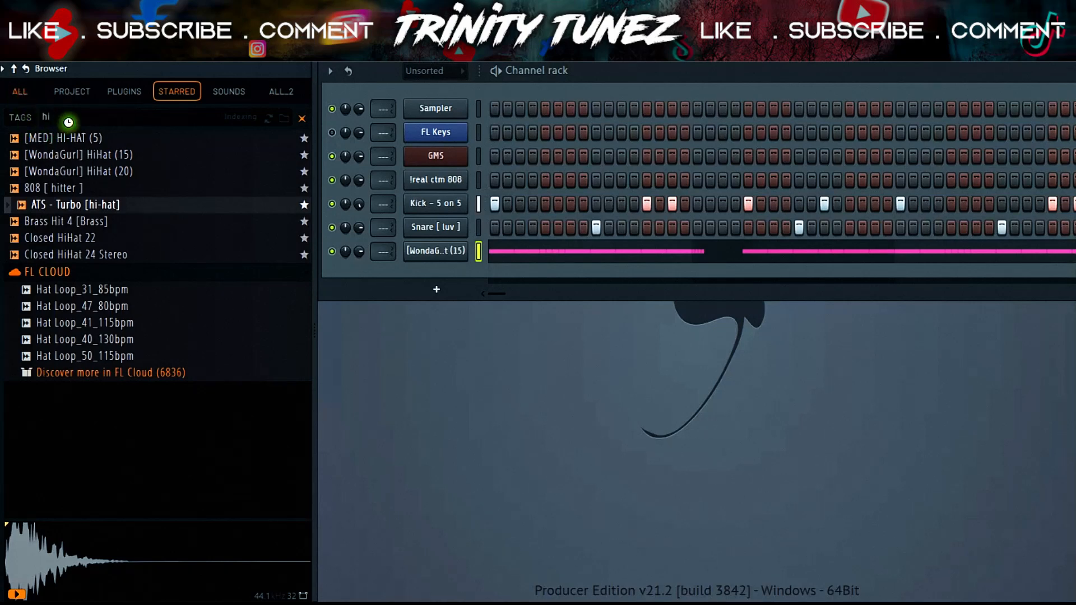
{"action": "key", "text": "BackSpace"}
{"action": "key", "text": "BackSpace"}
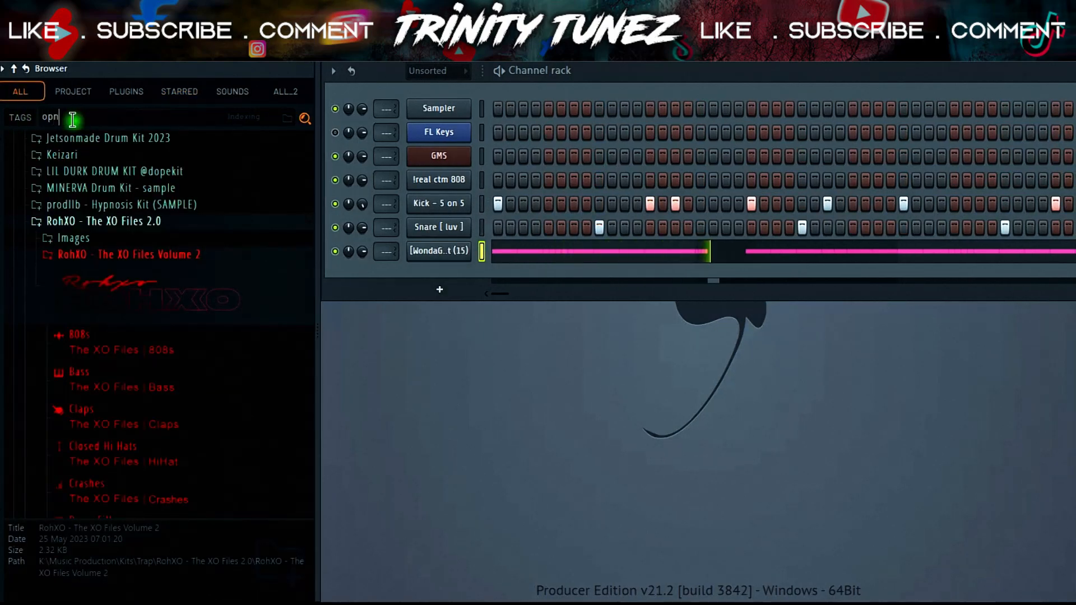
{"action": "type", "text": "opne"}
{"action": "key", "text": "BackSpace"}
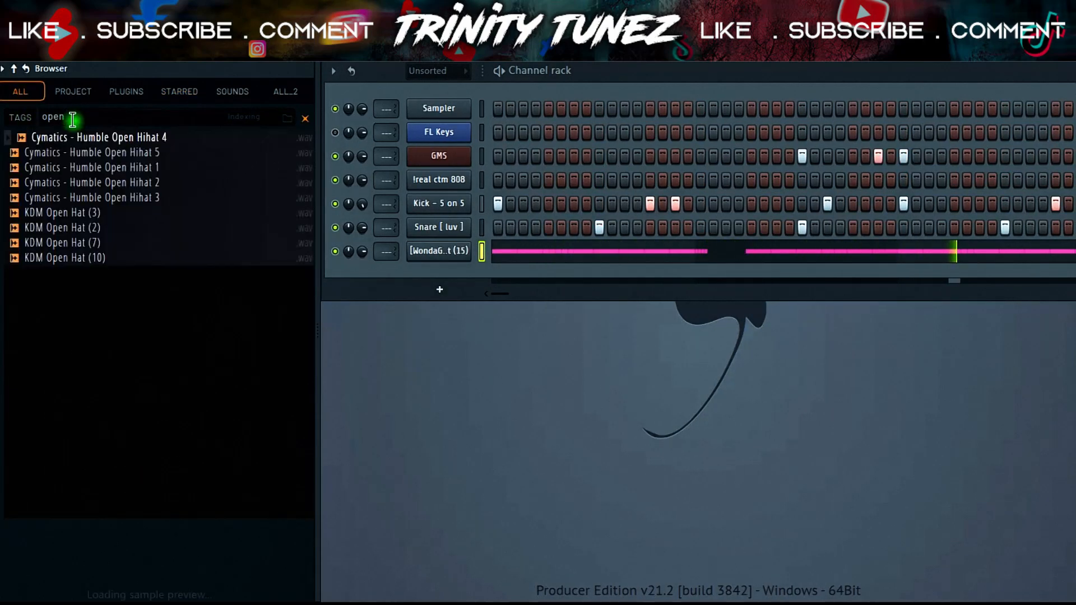
{"action": "left_click", "coordinate": [88, 289]}
{"action": "left_click", "coordinate": [61, 200]}
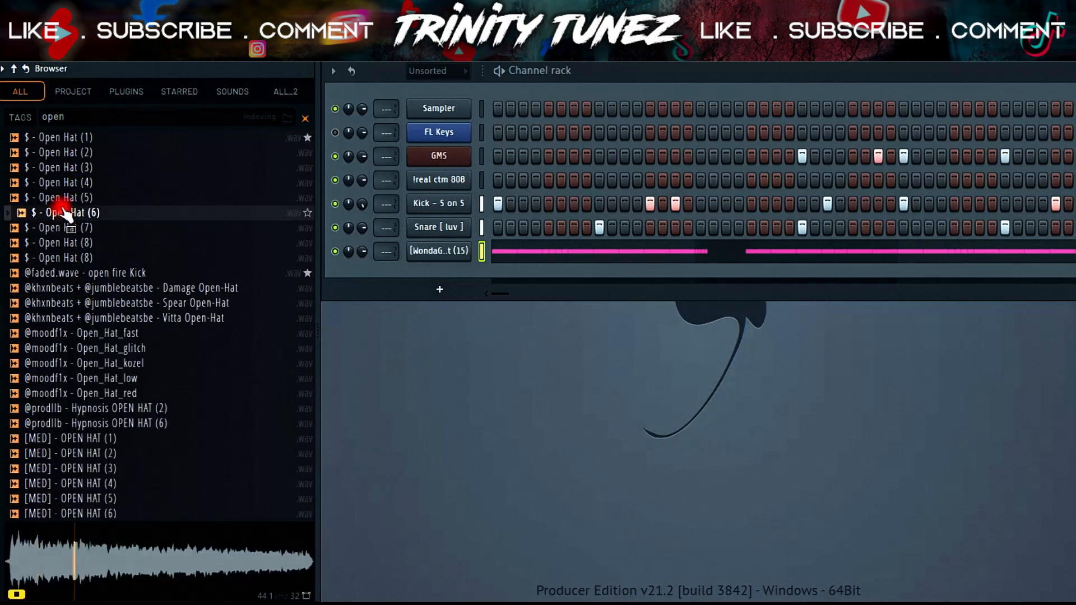
{"action": "right_click", "coordinate": [66, 197]}
{"action": "left_click", "coordinate": [112, 223]}
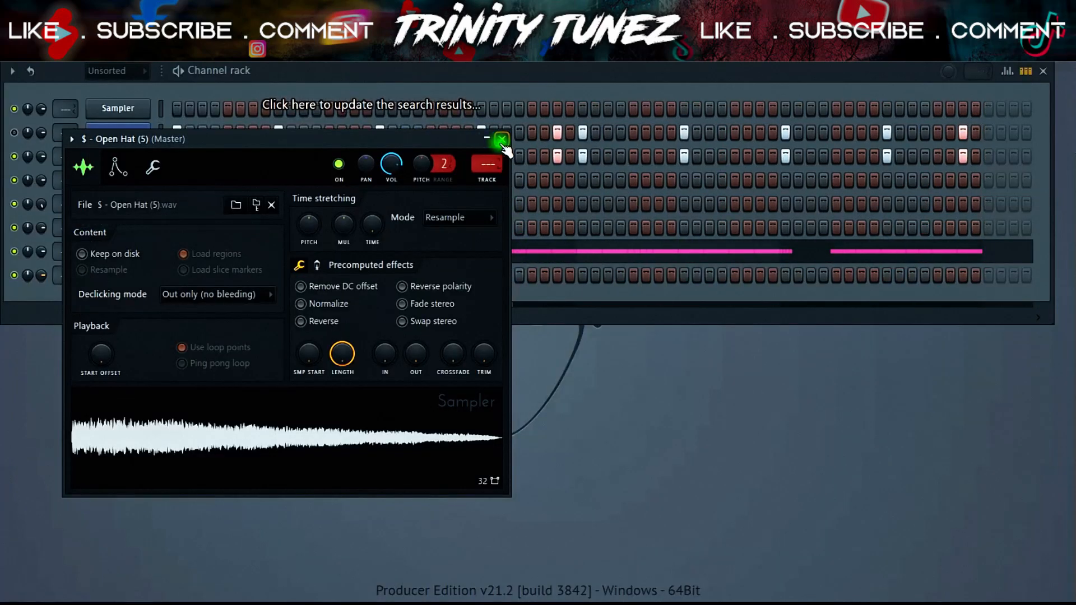
- Activate the first step of the new open hat channel
{"action": "left_click", "coordinate": [504, 140]}
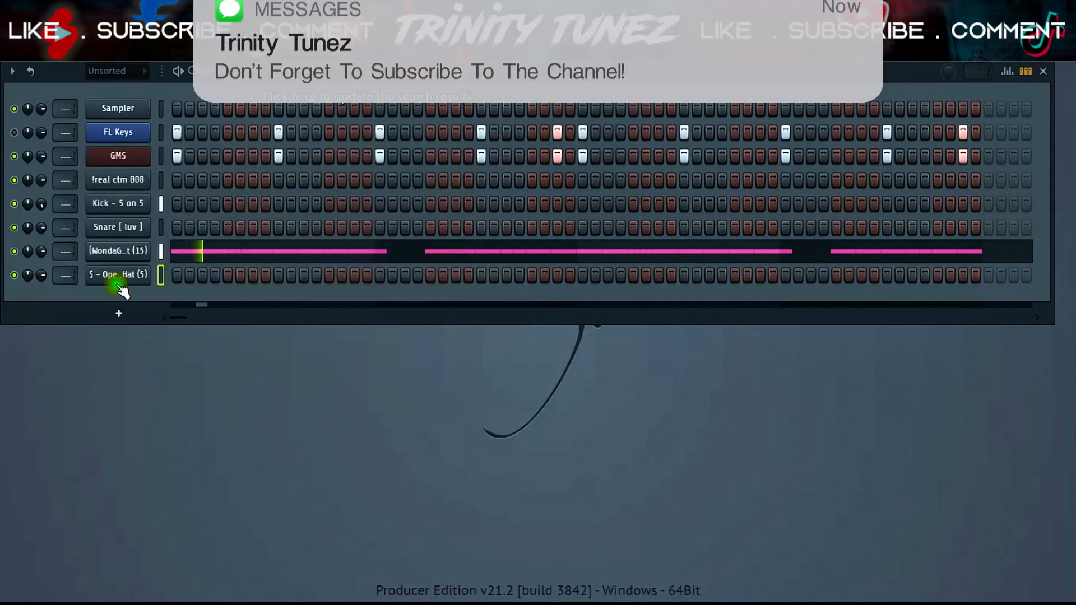
{"action": "left_click", "coordinate": [176, 274]}
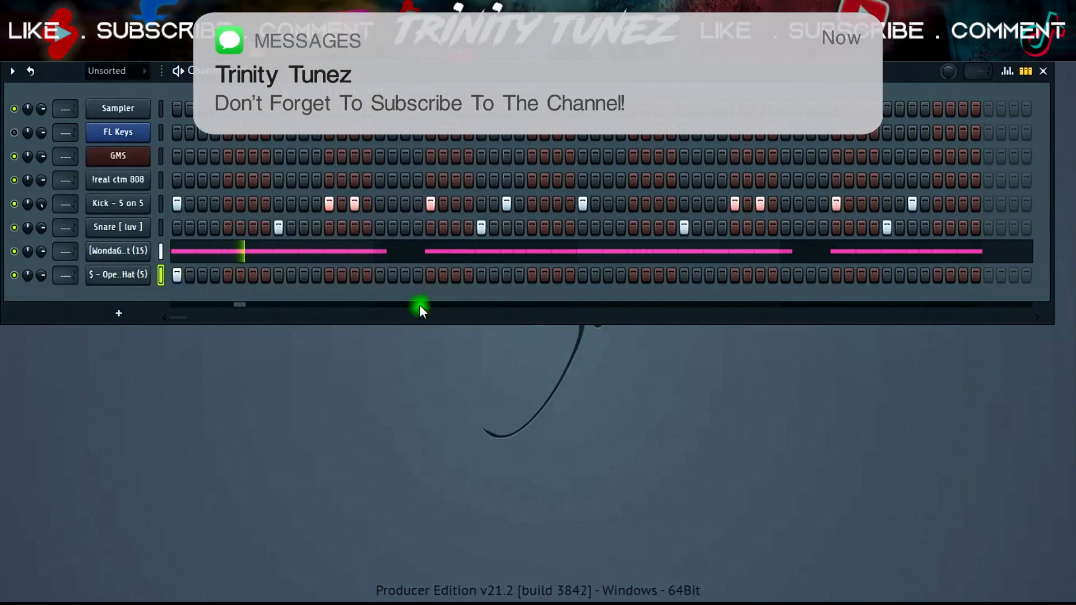
{"action": "mouse_move", "coordinate": [3, 235]}
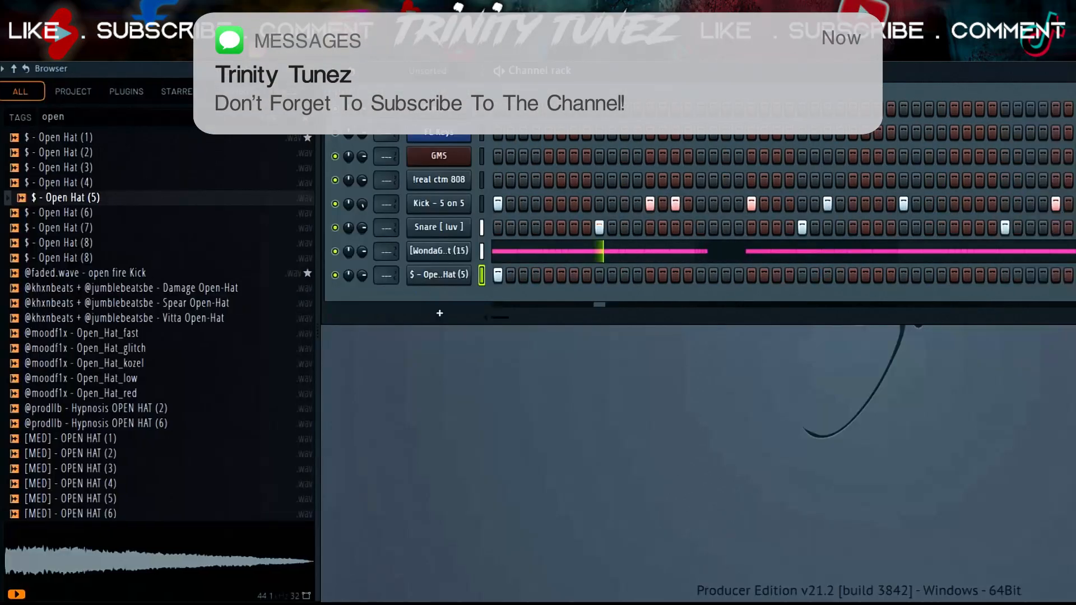
- Preview other open hats and replace the channel's sample with "$ - Open Hat (2)"
{"action": "left_click", "coordinate": [56, 167]}
{"action": "left_click", "coordinate": [61, 152]}
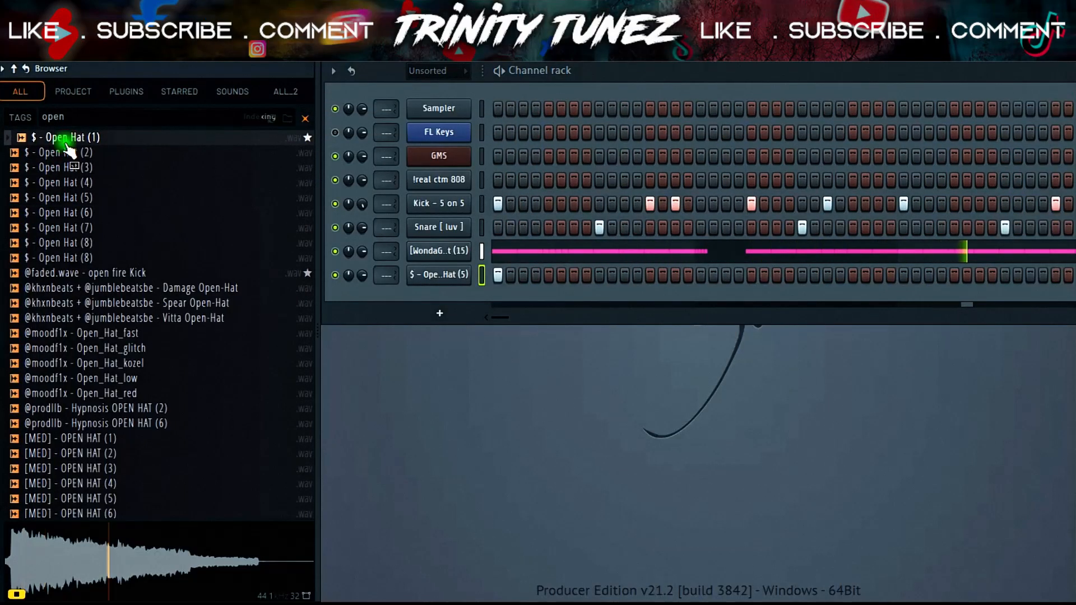
{"action": "right_click", "coordinate": [67, 149]}
{"action": "left_click", "coordinate": [160, 161]}
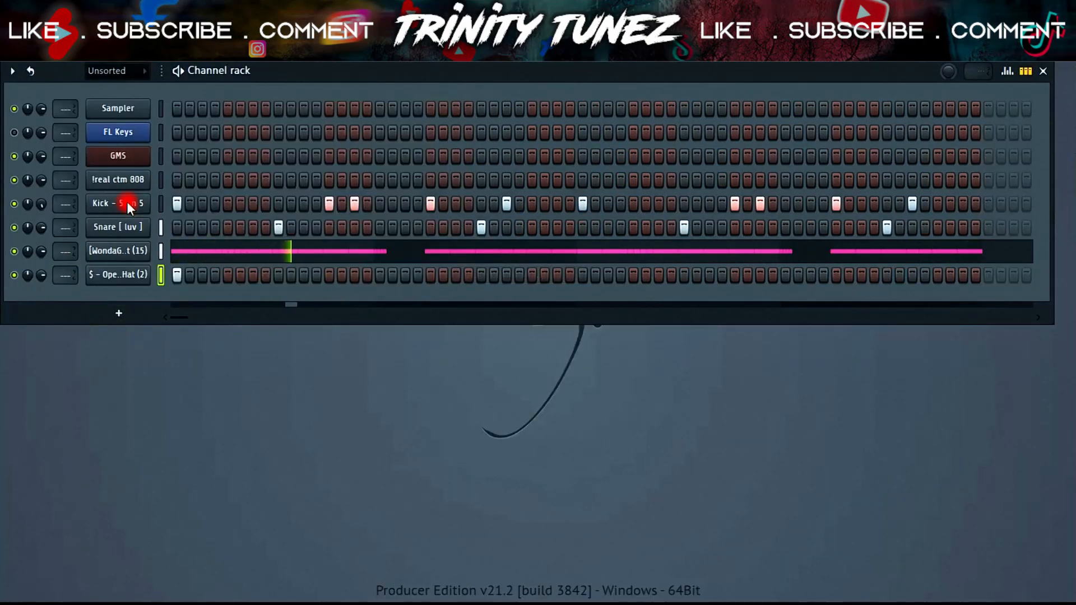
- Open the "!real ctm 808" channel's piano roll and raise its notes to C#6
{"action": "right_click", "coordinate": [127, 201]}
{"action": "left_click", "coordinate": [315, 211]}
{"action": "left_click", "coordinate": [140, 179]}
{"action": "right_click", "coordinate": [140, 180]}
{"action": "left_click", "coordinate": [312, 209]}
{"action": "right_click", "coordinate": [131, 180]}
{"action": "left_click", "coordinate": [214, 178]}
{"action": "key", "text": "shift+Up"}
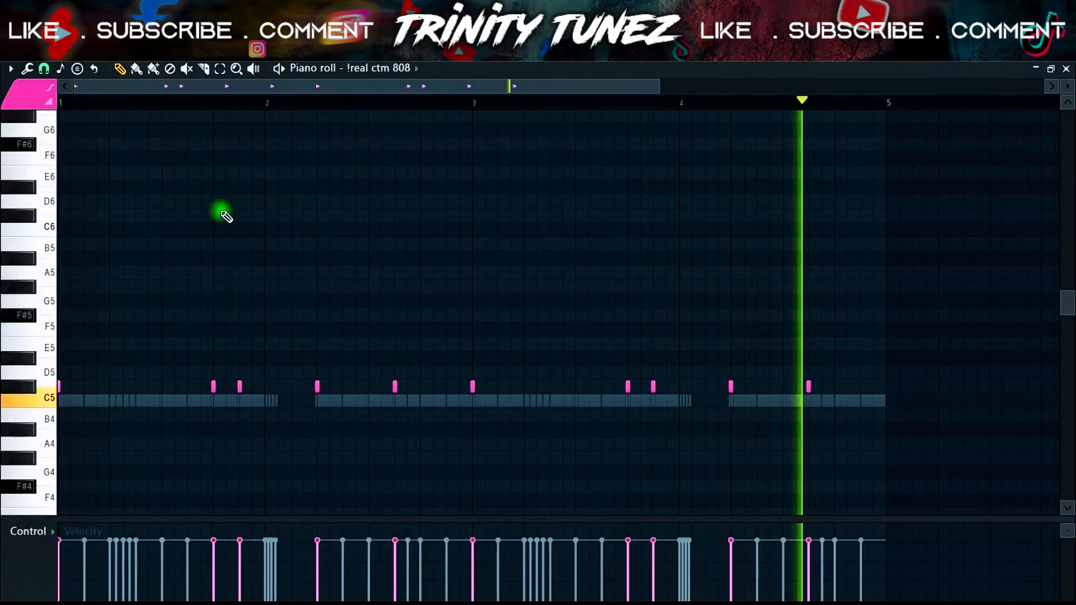
{"action": "key", "text": "ctrl+Up"}
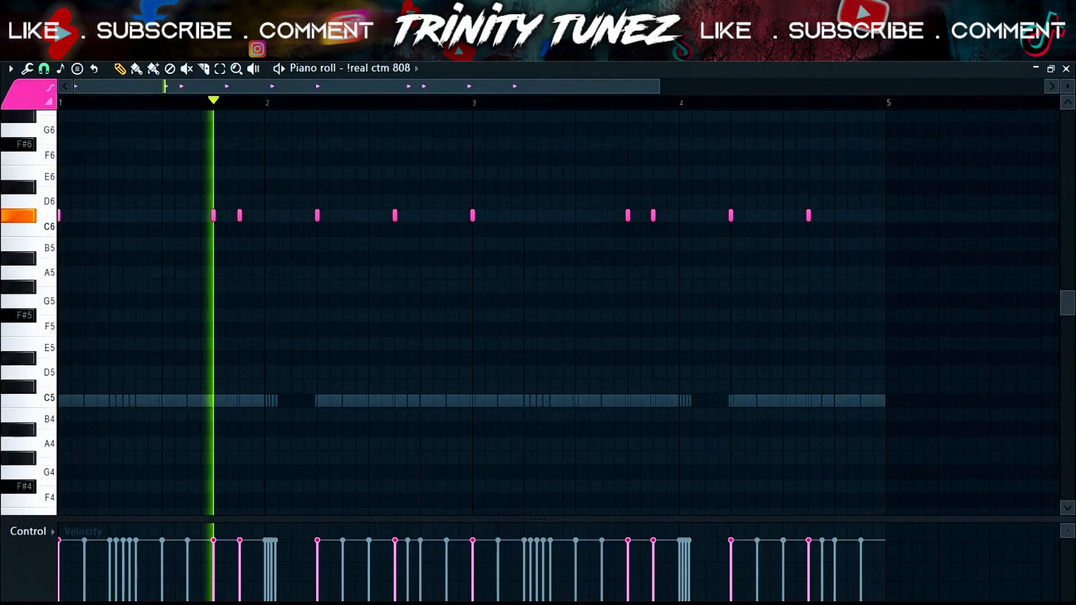
{"action": "key", "text": "alt+F8"}
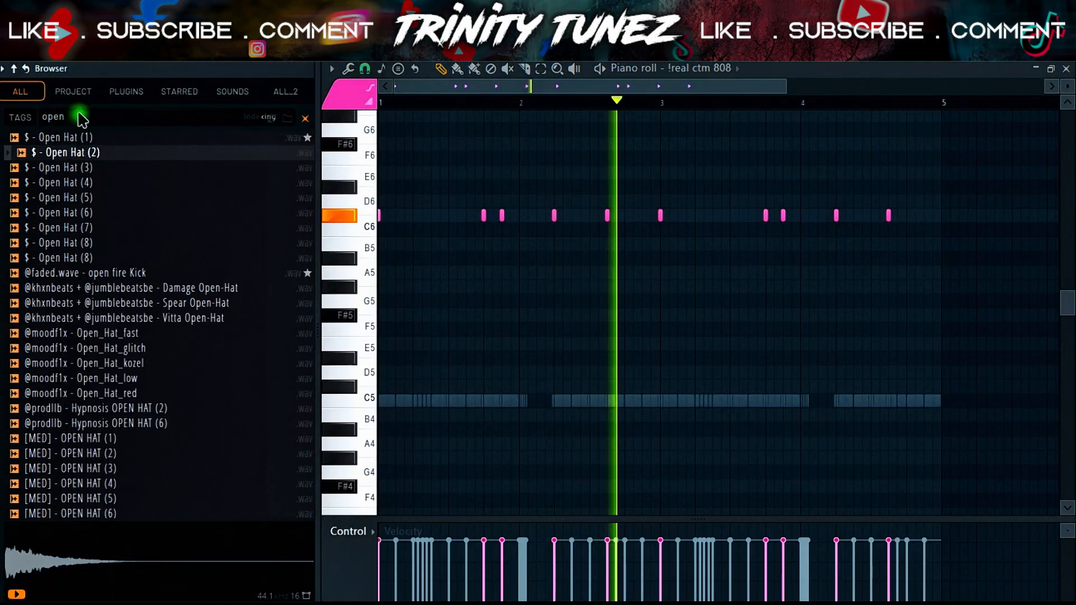
{"action": "key", "text": "ctrl+s"}
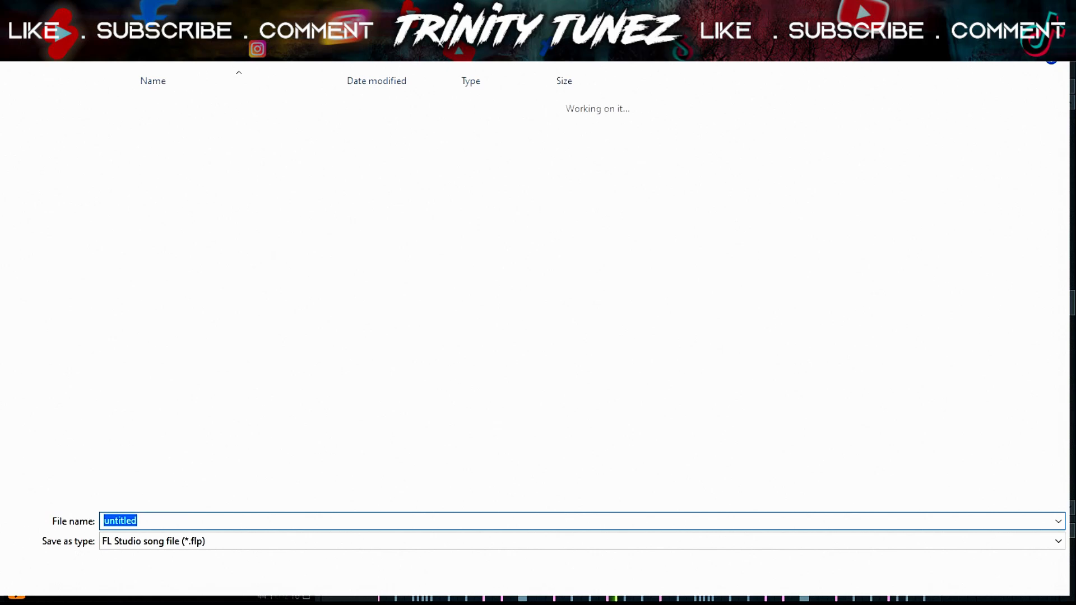
{"action": "key", "text": "Escape"}
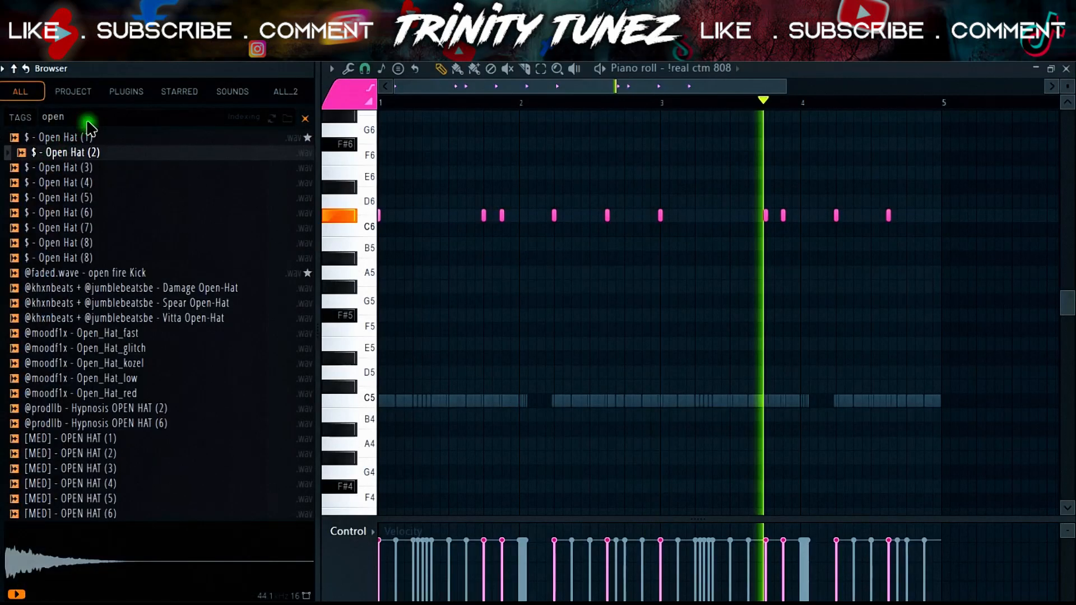
{"action": "key", "text": "ctrl+s"}
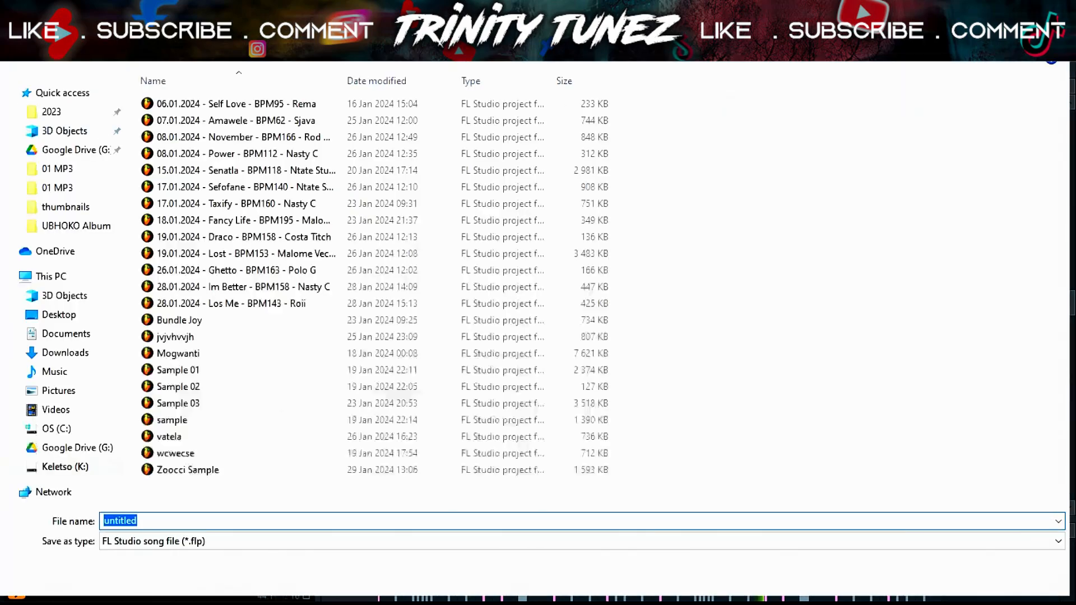
{"action": "key", "text": "Escape"}
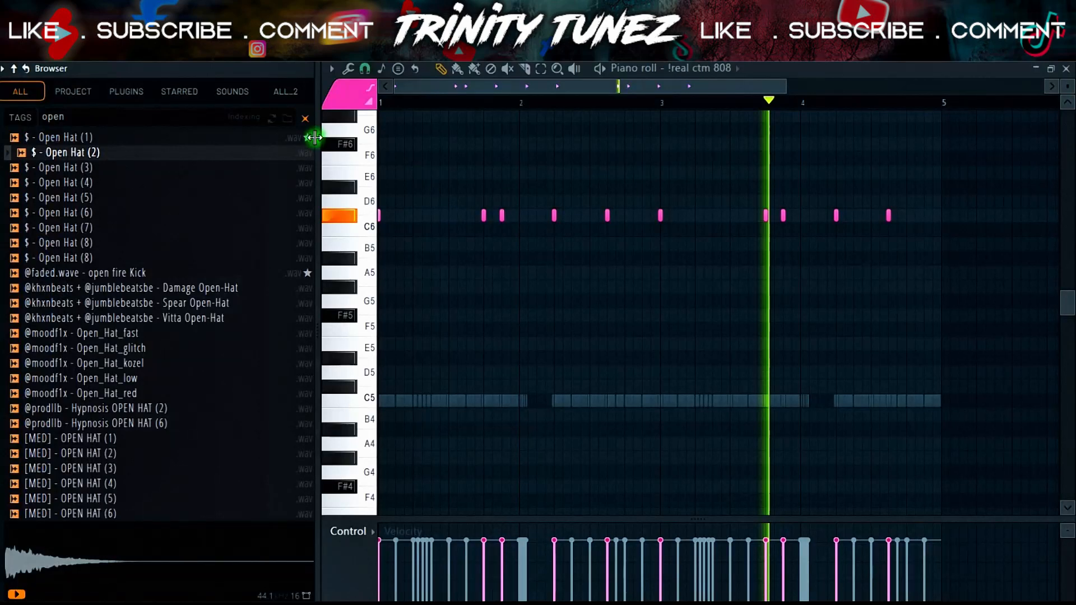
- Search the browser for "808" samples
{"action": "left_click", "coordinate": [111, 111]}
{"action": "key", "text": "BackSpace"}
{"action": "key", "text": "BackSpace"}
{"action": "key", "text": "BackSpace"}
{"action": "key", "text": "BackSpace"}
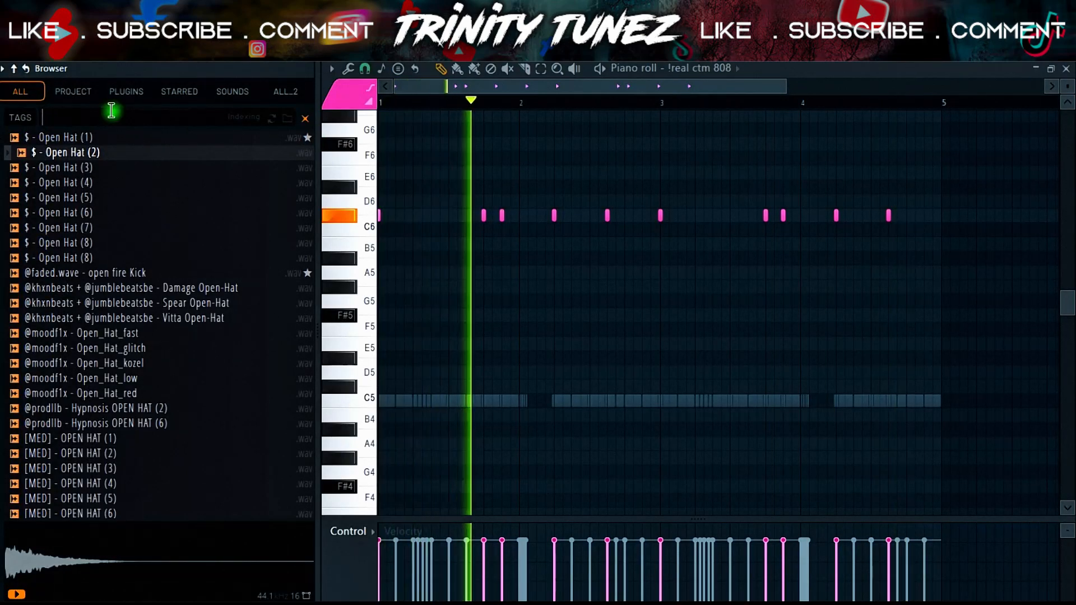
{"action": "type", "text": "808"}
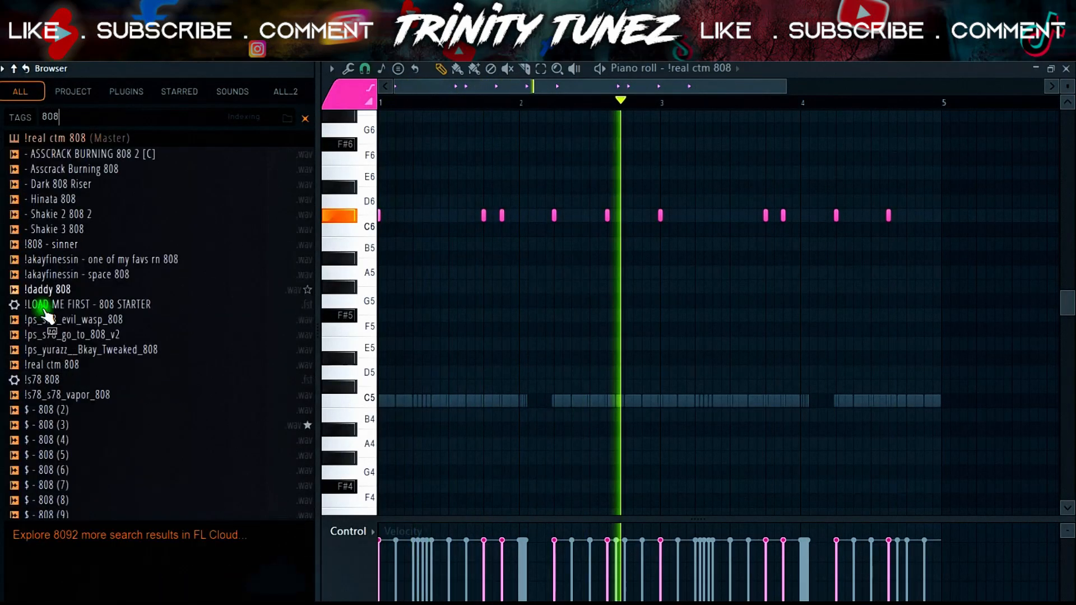
{"action": "key", "text": "alt+F8"}
{"action": "key", "text": "space"}
{"action": "key", "text": "alt+F8"}
- Preview the 808 samples in the search results
{"action": "left_click", "coordinate": [56, 350]}
{"action": "left_click", "coordinate": [67, 366]}
{"action": "left_click", "coordinate": [61, 399]}
{"action": "left_click", "coordinate": [58, 423]}
{"action": "left_click", "coordinate": [63, 381]}
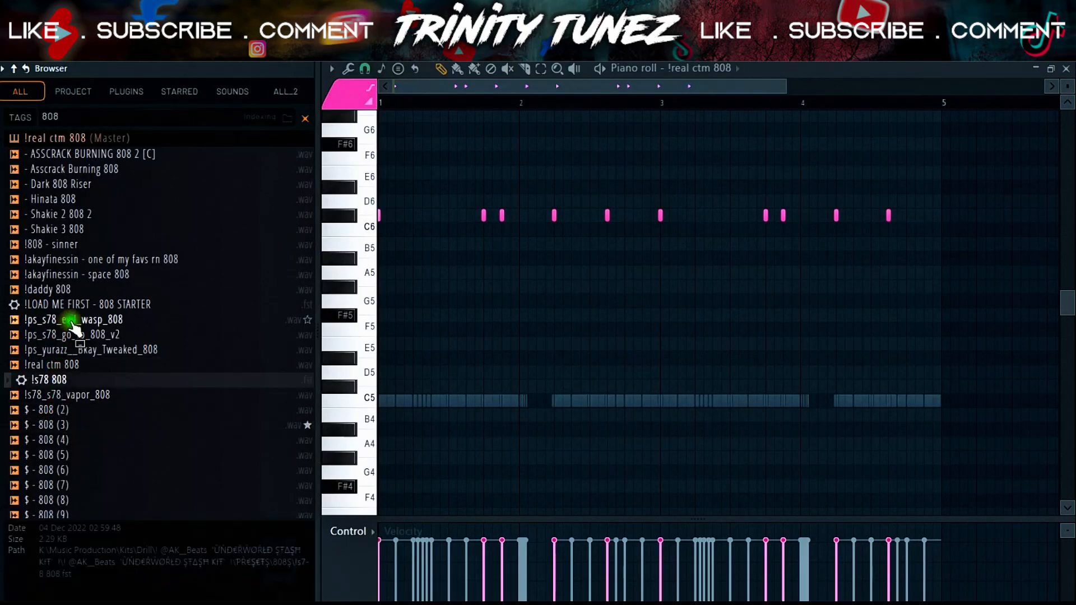
{"action": "left_click", "coordinate": [76, 258]}
{"action": "scroll", "coordinate": [81, 314], "scroll_direction": "down", "scroll_amount": 8}
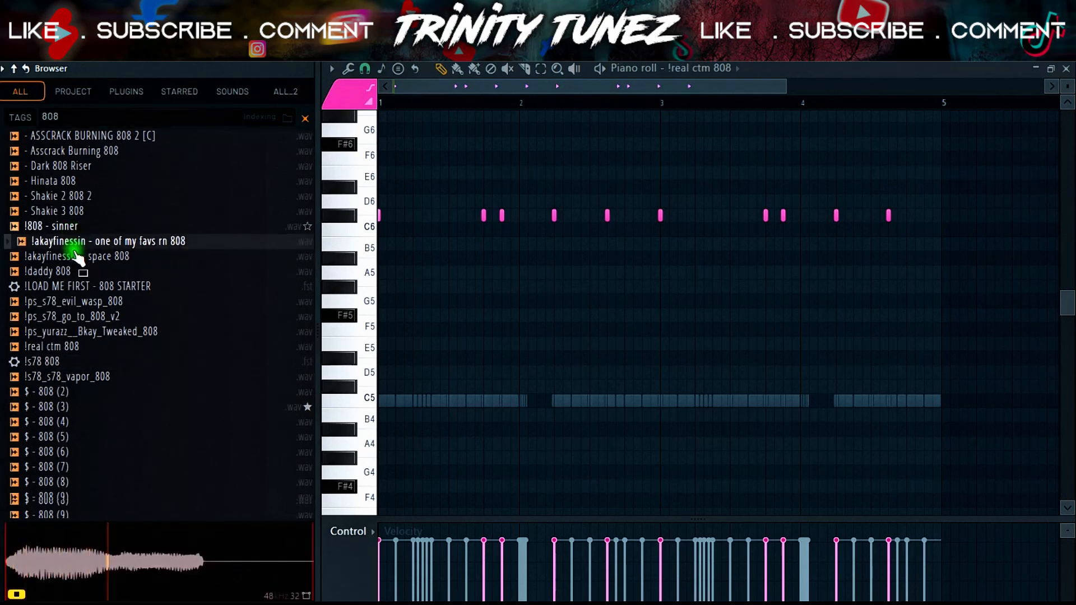
{"action": "left_click", "coordinate": [88, 369]}
{"action": "scroll", "coordinate": [88, 374], "scroll_direction": "down", "scroll_amount": 4}
{"action": "left_click", "coordinate": [94, 365]}
{"action": "left_click", "coordinate": [91, 381]}
{"action": "left_click", "coordinate": [87, 411]}
{"action": "left_click", "coordinate": [79, 440]}
{"action": "left_click", "coordinate": [76, 470]}
{"action": "left_click", "coordinate": [76, 485]}
{"action": "scroll", "coordinate": [93, 472], "scroll_direction": "down", "scroll_amount": 4}
{"action": "scroll", "coordinate": [93, 471], "scroll_direction": "down", "scroll_amount": 2}
{"action": "left_click", "coordinate": [91, 380]}
{"action": "left_click", "coordinate": [91, 438]}
{"action": "scroll", "coordinate": [91, 446], "scroll_direction": "down", "scroll_amount": 9}
{"action": "left_click", "coordinate": [91, 413]}
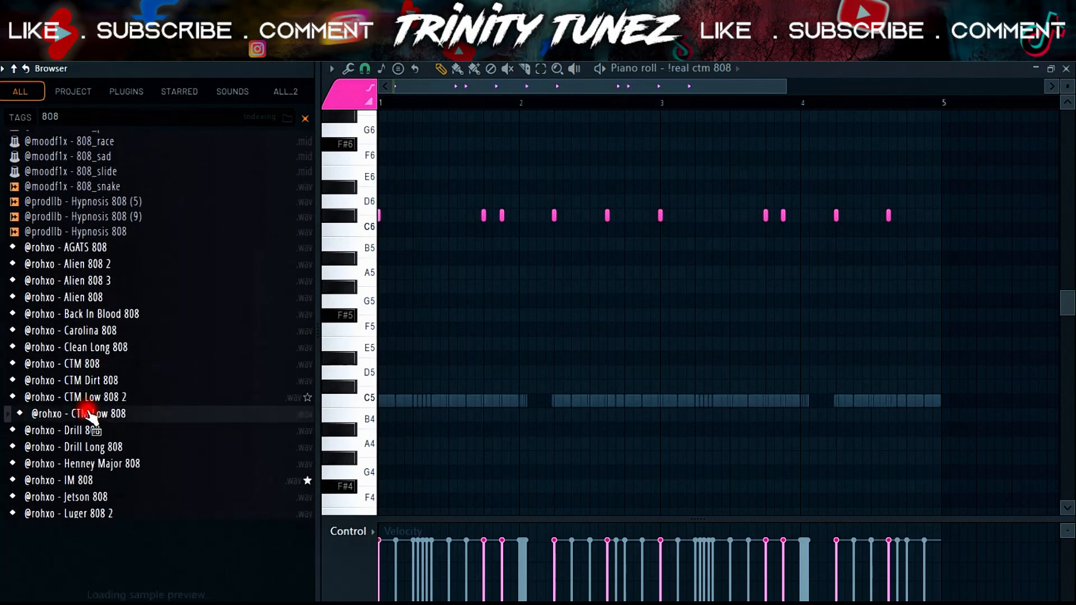
{"action": "left_click", "coordinate": [98, 379]}
{"action": "left_click", "coordinate": [97, 362]}
{"action": "left_click", "coordinate": [96, 346]}
{"action": "left_click", "coordinate": [95, 330]}
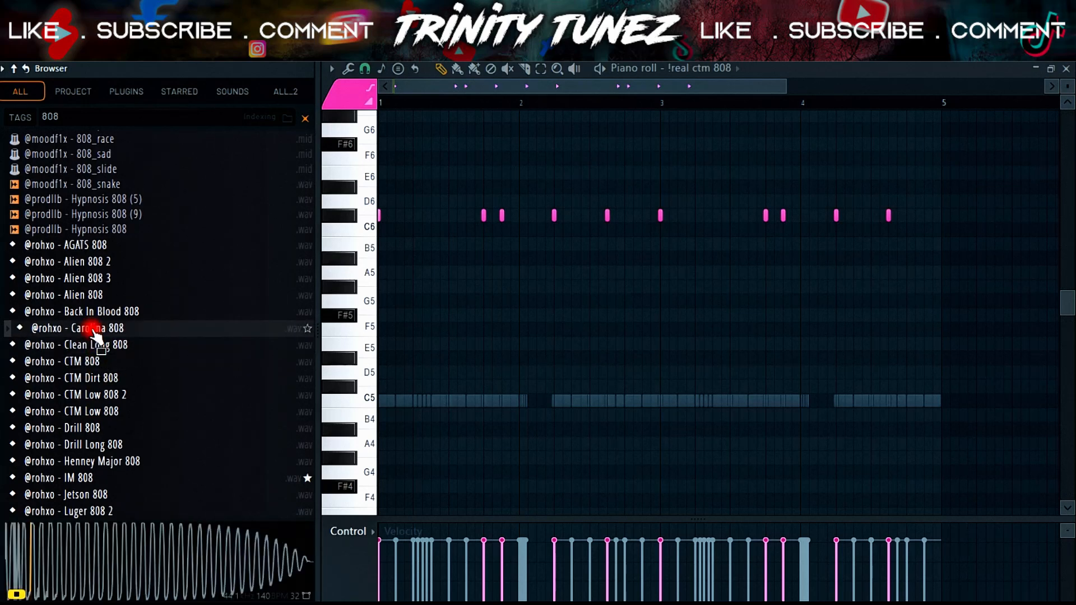
{"action": "left_click", "coordinate": [91, 311]}
{"action": "right_click", "coordinate": [89, 329]}
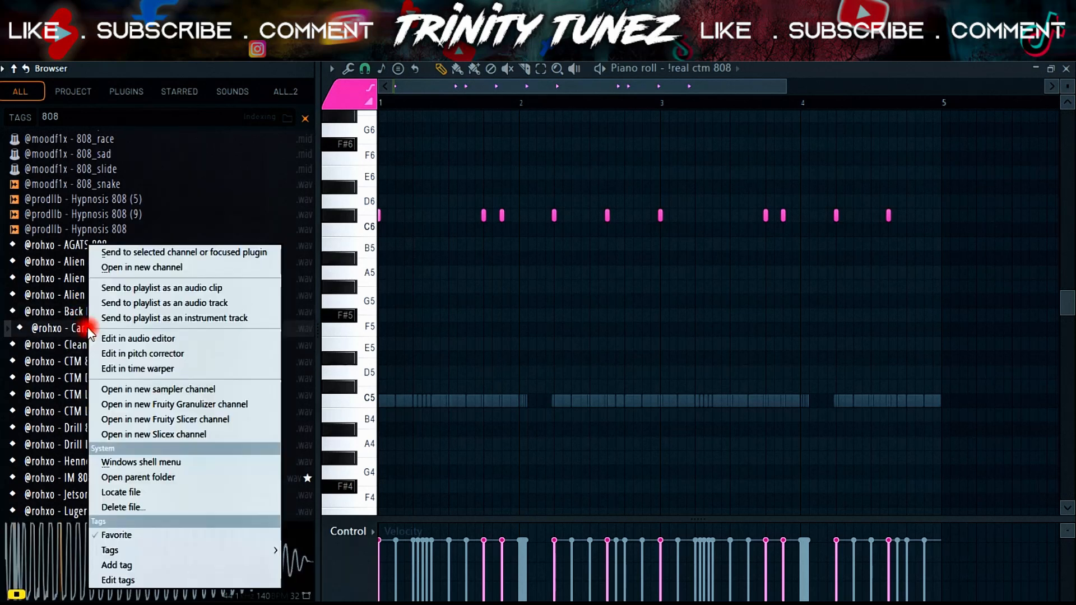
{"action": "left_click", "coordinate": [130, 269]}
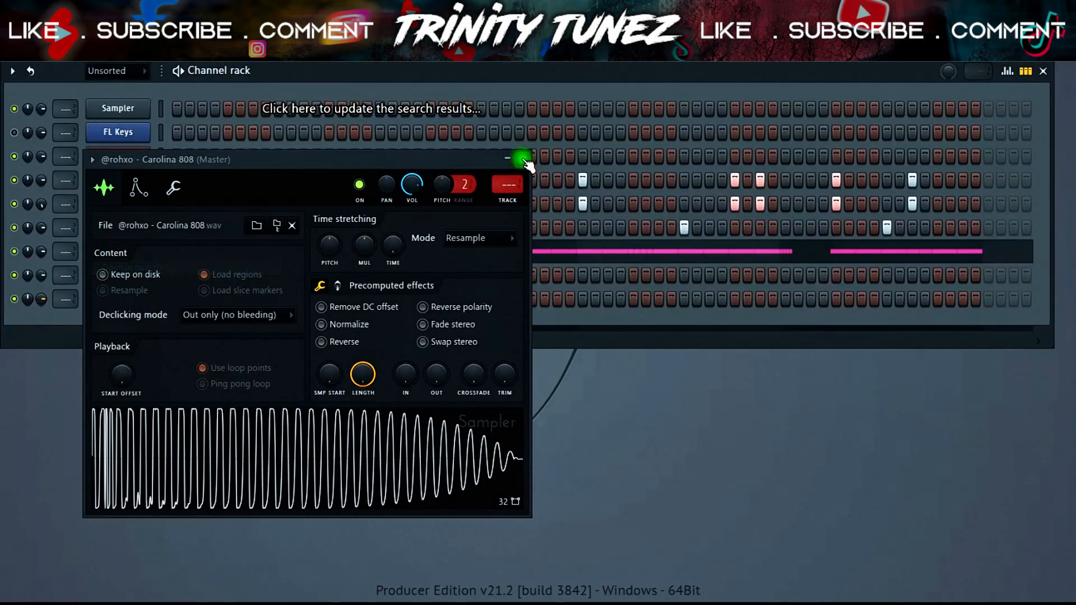
{"action": "left_click", "coordinate": [524, 161]}
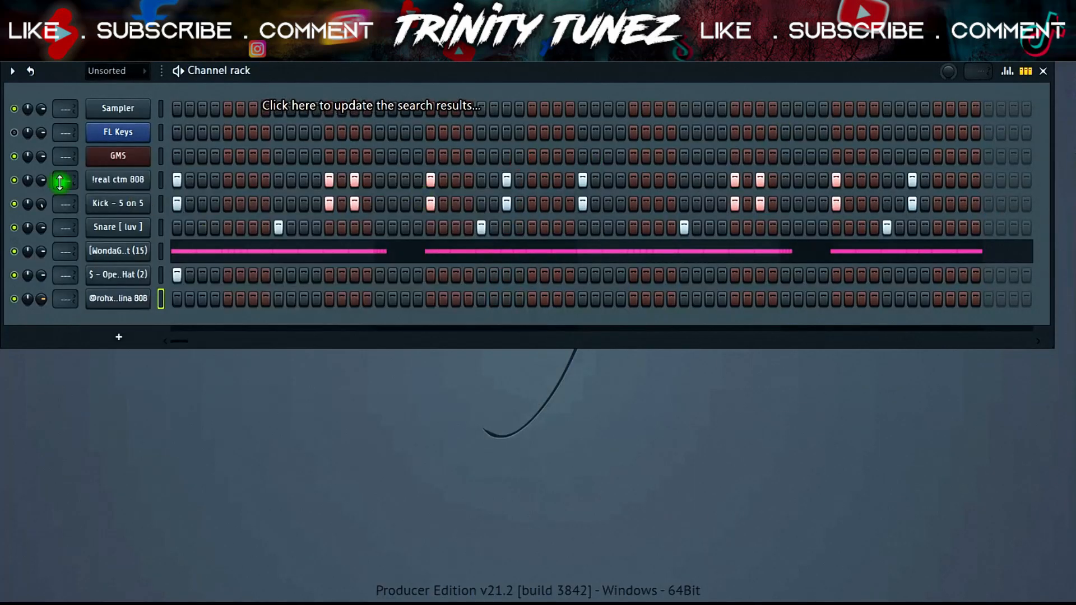
- Copy the "!real ctm 808" channel's notes and paste them into the Carolina 808 channel
{"action": "right_click", "coordinate": [119, 182]}
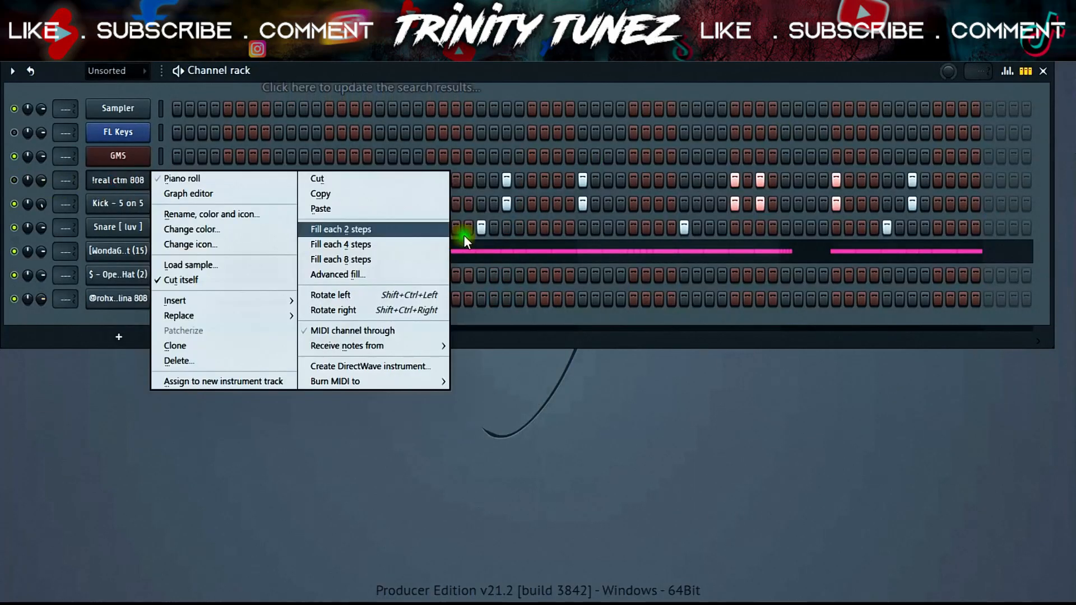
{"action": "left_click", "coordinate": [375, 193]}
{"action": "right_click", "coordinate": [143, 299]}
{"action": "left_click", "coordinate": [316, 327]}
- Open the Carolina 808 channel's piano roll and set its scale highlighting
{"action": "right_click", "coordinate": [134, 299]}
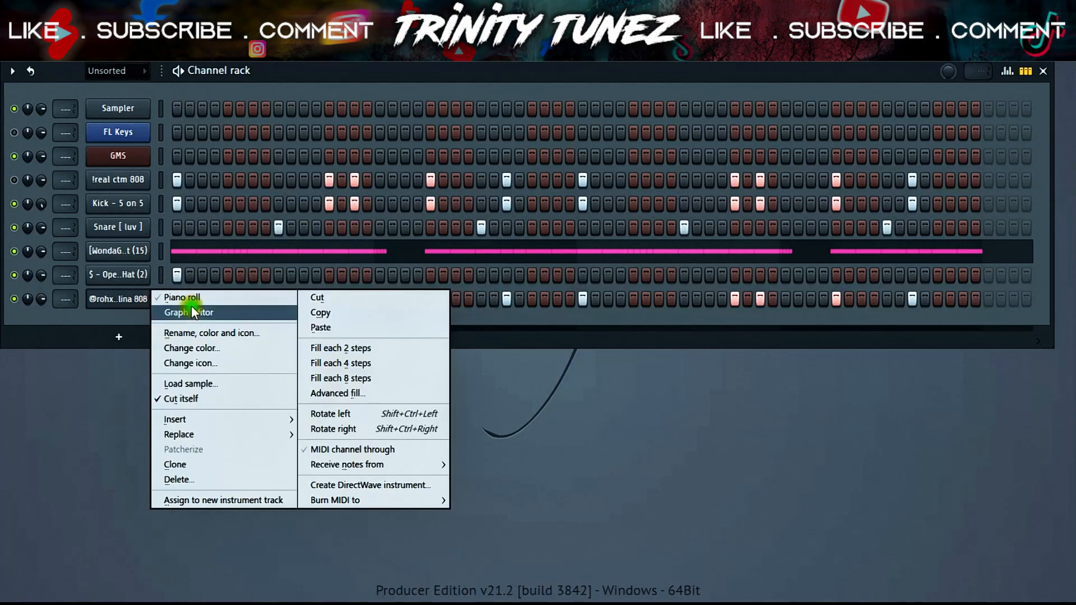
{"action": "left_click", "coordinate": [176, 297]}
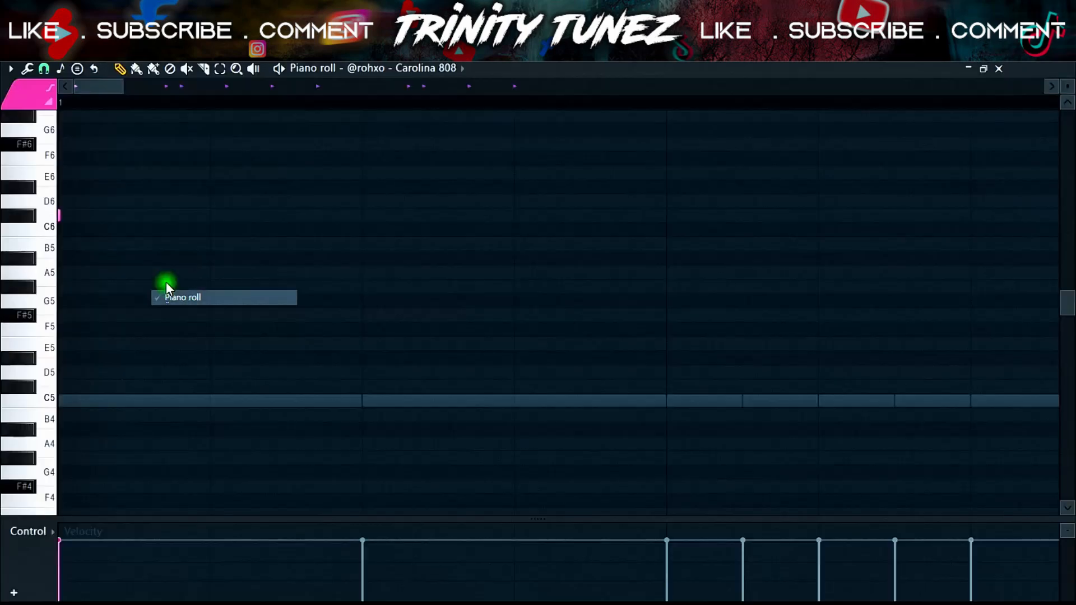
{"action": "left_click", "coordinate": [9, 69]}
{"action": "left_click", "coordinate": [47, 154]}
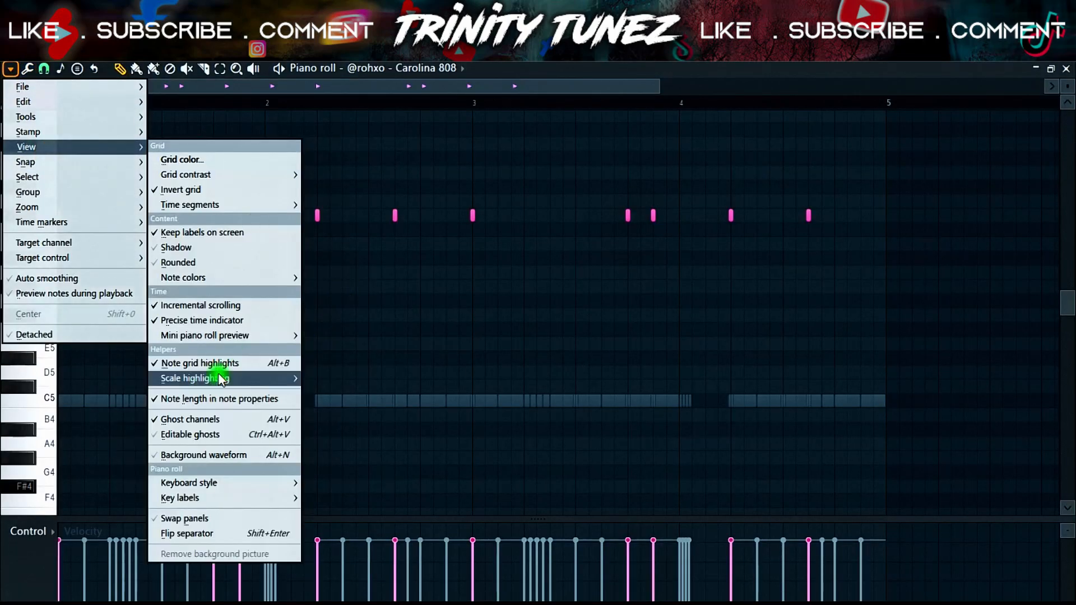
{"action": "mouse_move", "coordinate": [217, 378]}
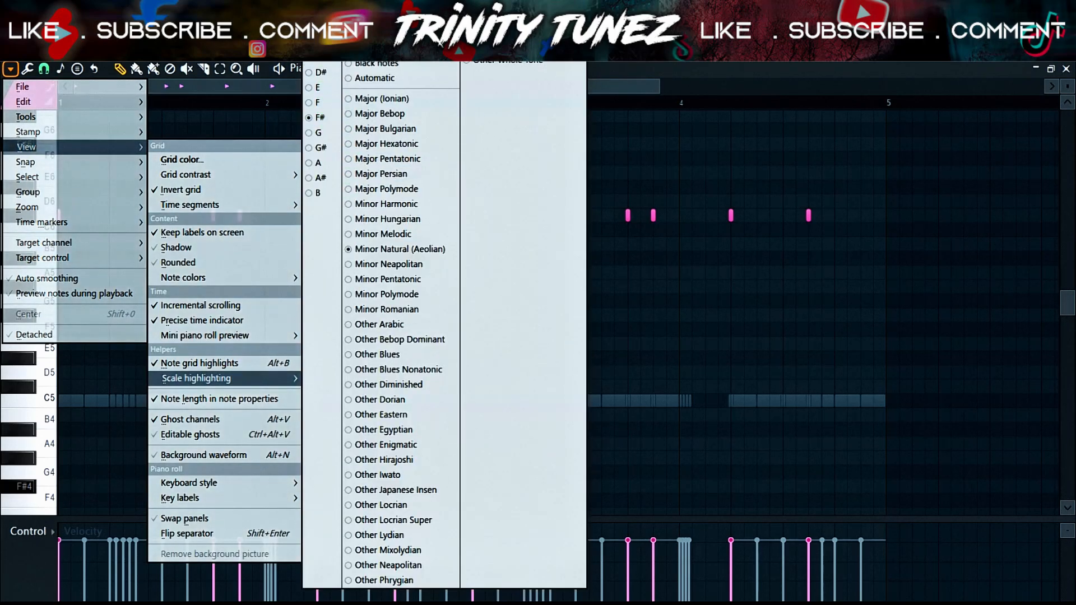
{"action": "left_click", "coordinate": [663, 228]}
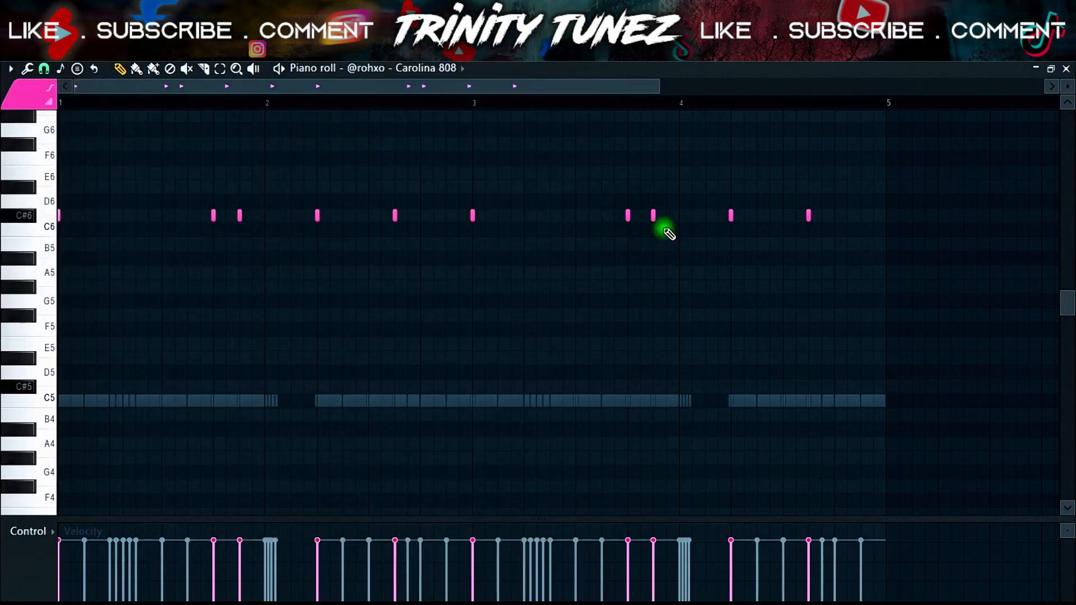
- Raise the 808 note just before bar 2 by one octave
{"action": "key", "text": "space"}
{"action": "left_click_drag", "start_coordinate": [228, 219], "coordinate": [198, 212]}
{"action": "key", "text": "ctrl+Up"}
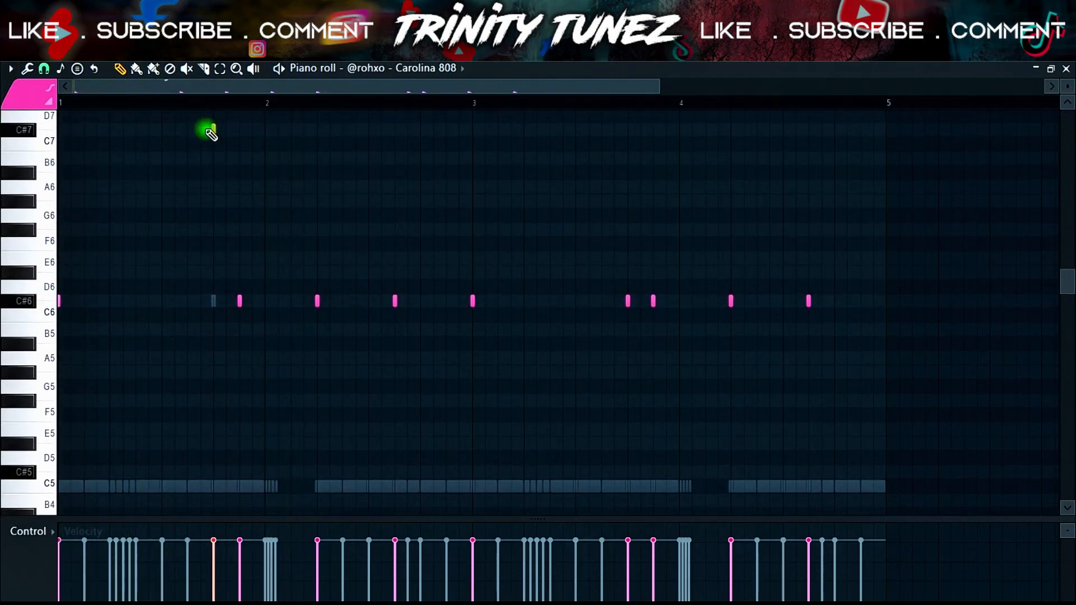
- Deselect the note and lower all the Carolina 808 notes by one octave
{"action": "key", "text": "space"}
{"action": "key", "text": "space"}
{"action": "left_click", "coordinate": [334, 305]}
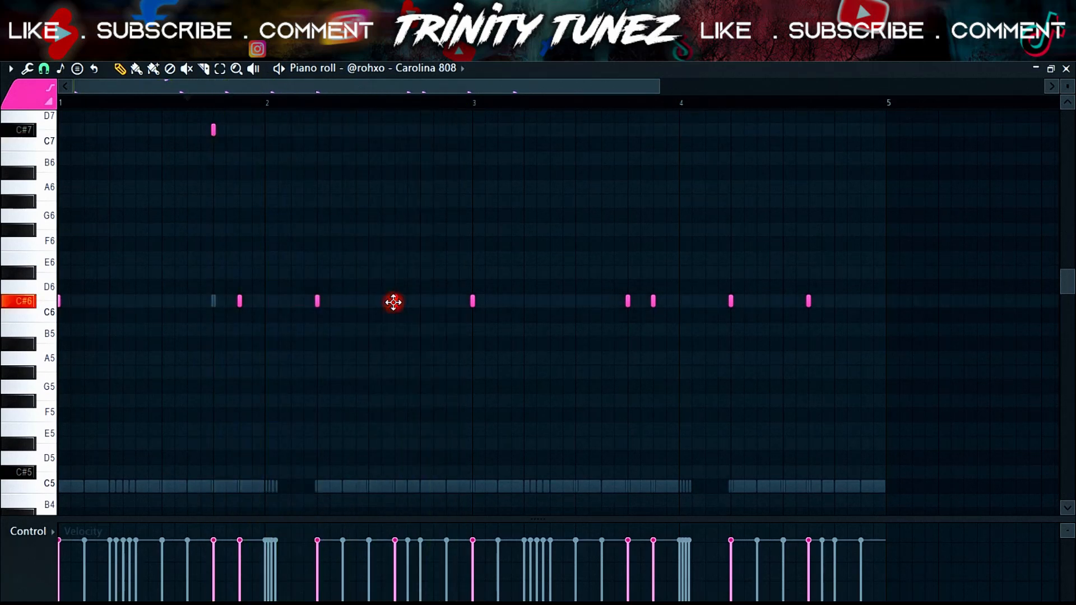
{"action": "key", "text": "space"}
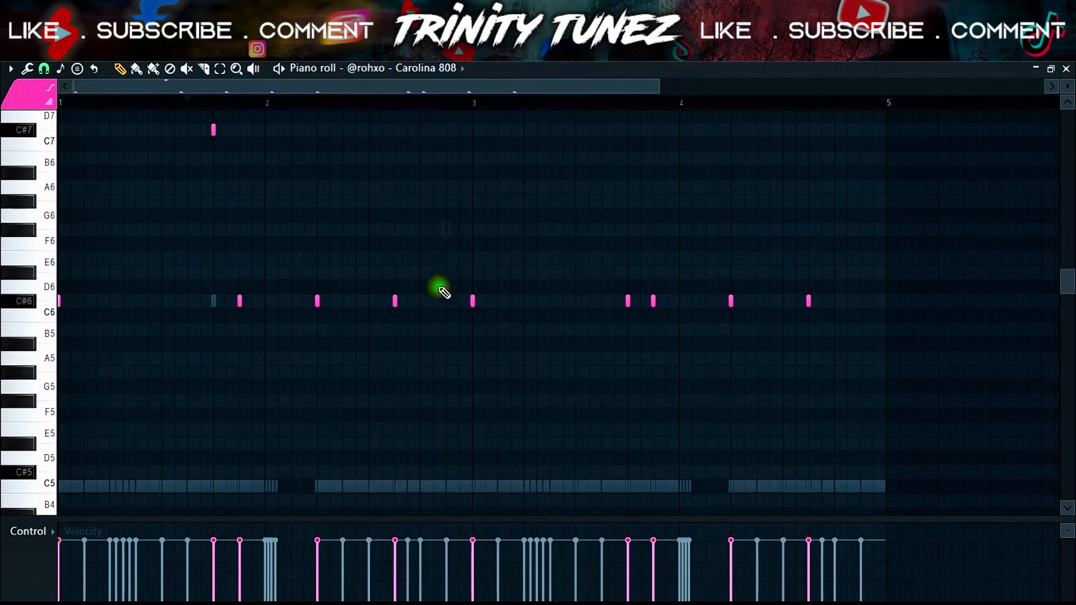
{"action": "key", "text": "ctrl+Down"}
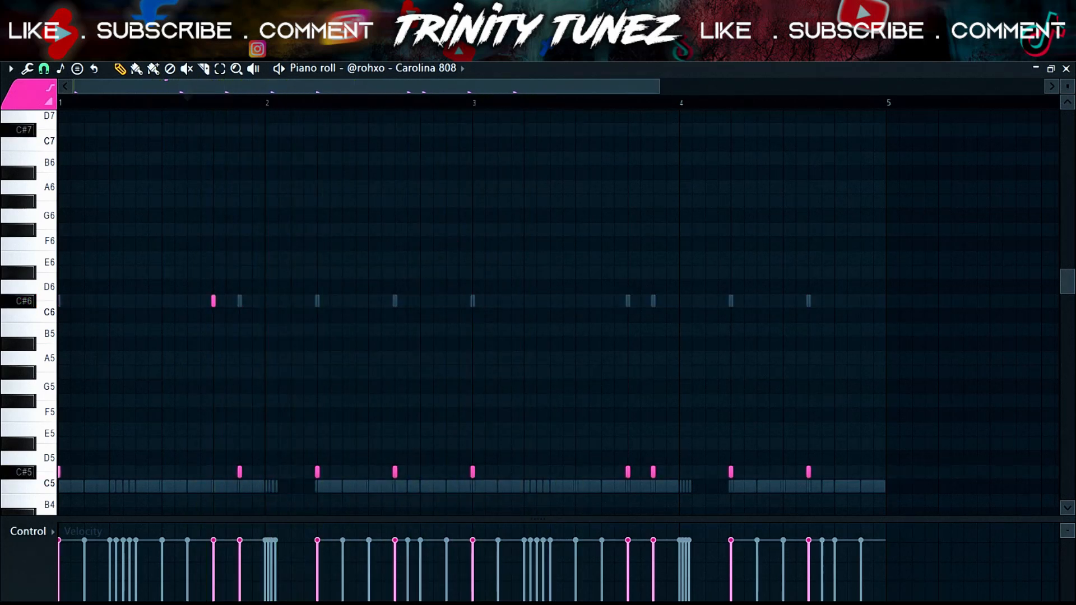
- Raise the Carolina 808 note just before bar 4 by one octave
{"action": "scroll", "coordinate": [442, 376], "scroll_direction": "down", "scroll_amount": 3}
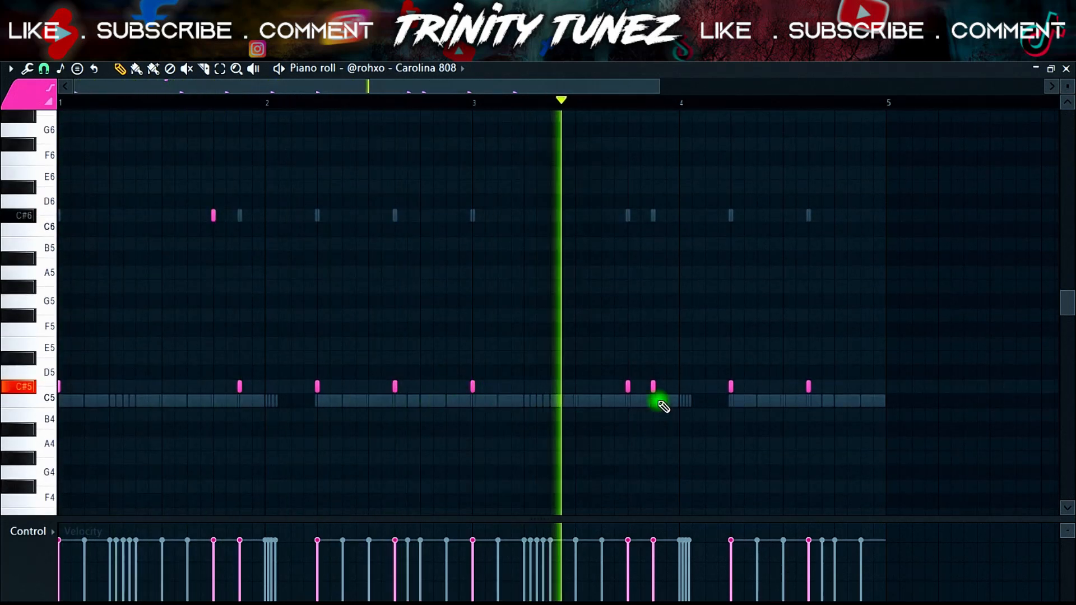
{"action": "left_click", "coordinate": [651, 391]}
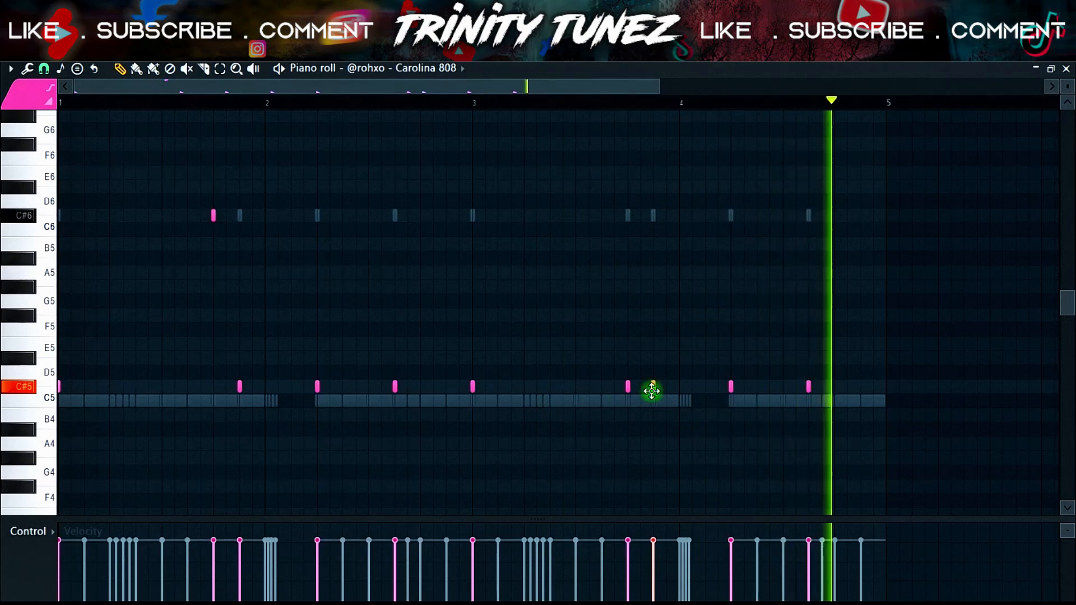
{"action": "left_click_drag", "start_coordinate": [651, 391], "coordinate": [655, 221]}
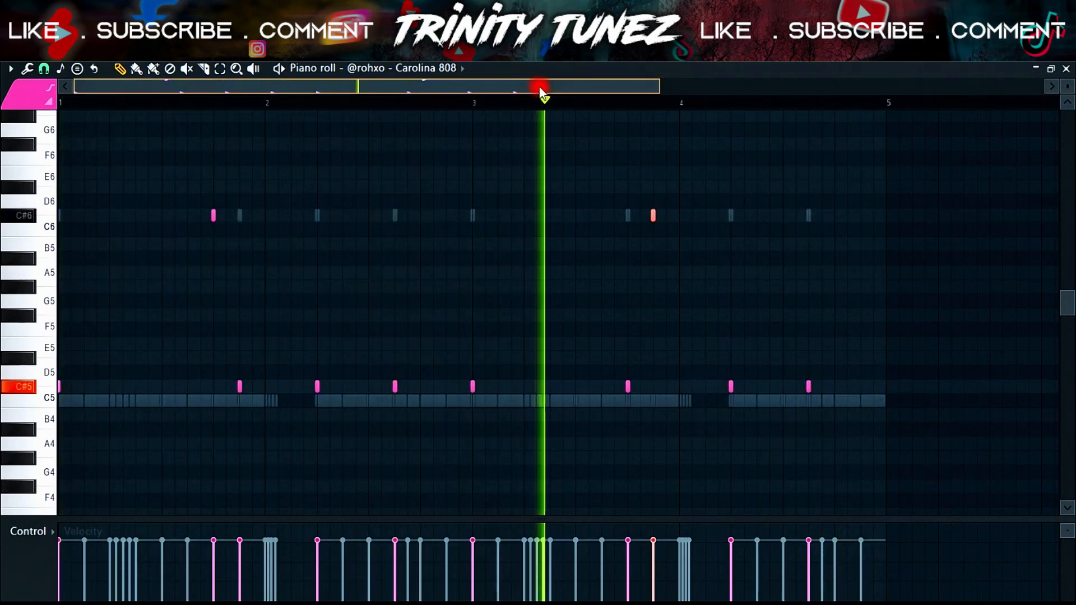
- Add two 808 notes in the last beat of bar 4, raise them to C#7 and delete the C#5 note beneath them
{"action": "left_click_drag", "start_coordinate": [532, 85], "coordinate": [648, 87]}
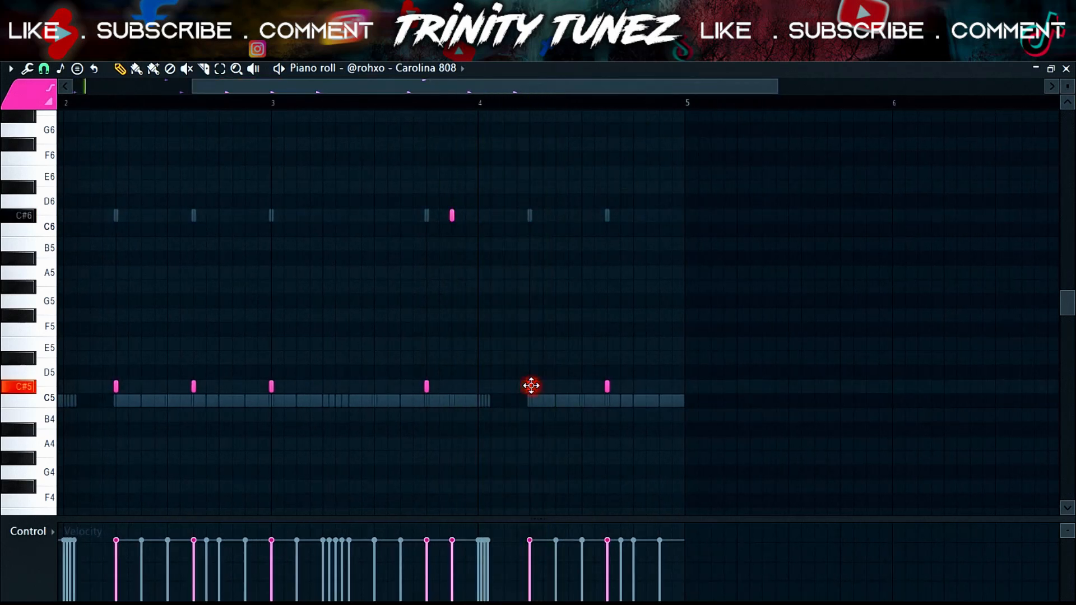
{"action": "left_click", "coordinate": [420, 107]}
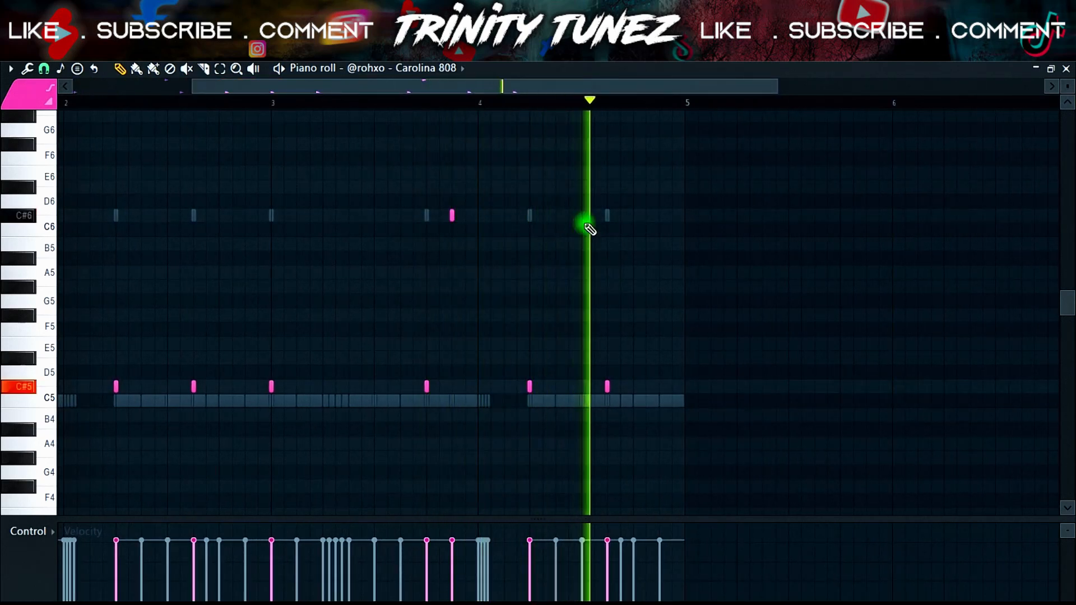
{"action": "left_click_drag", "start_coordinate": [611, 213], "coordinate": [547, 215]}
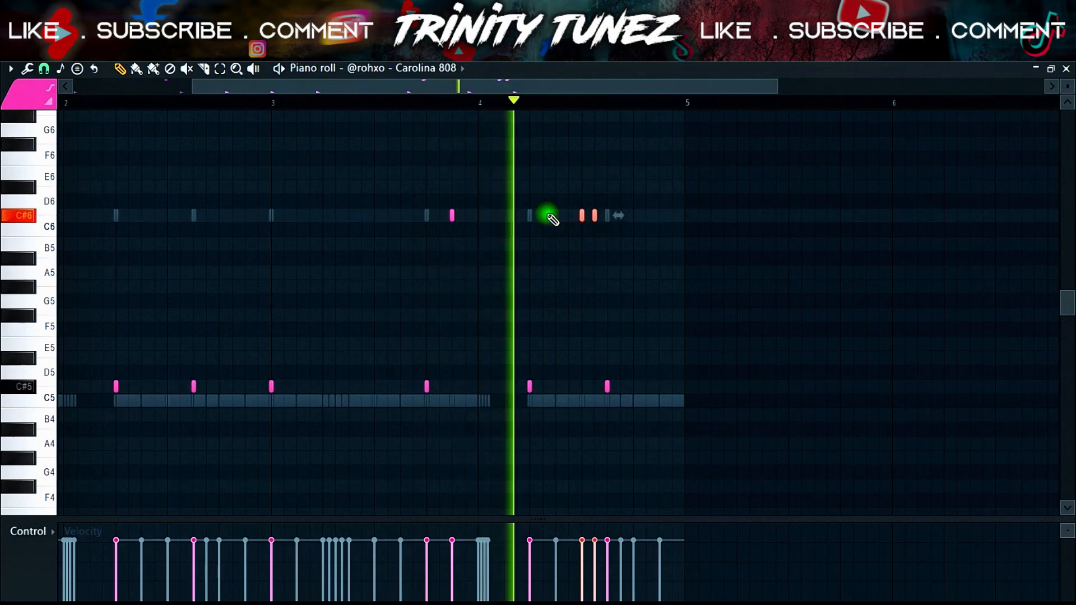
{"action": "key", "text": "ctrl+Up"}
{"action": "key", "text": "space"}
{"action": "right_click", "coordinate": [605, 475]}
{"action": "key", "text": "space"}
{"action": "key", "text": "space"}
{"action": "left_click_drag", "start_coordinate": [595, 129], "coordinate": [607, 129]}
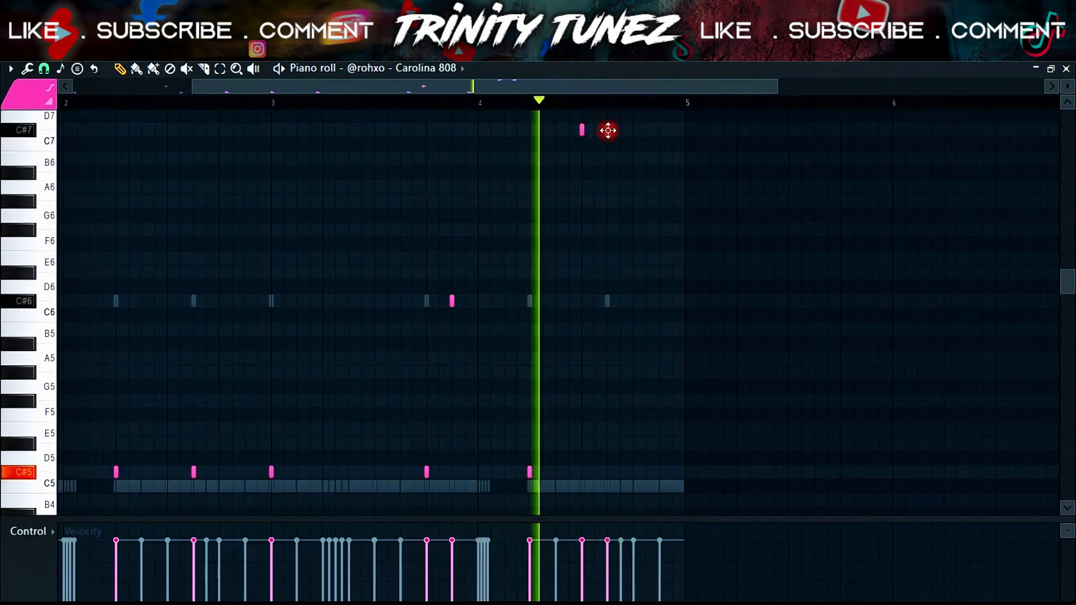
- Add descending fill notes at B6 and G#6 at the end of bar 4
{"action": "left_click", "coordinate": [633, 159]}
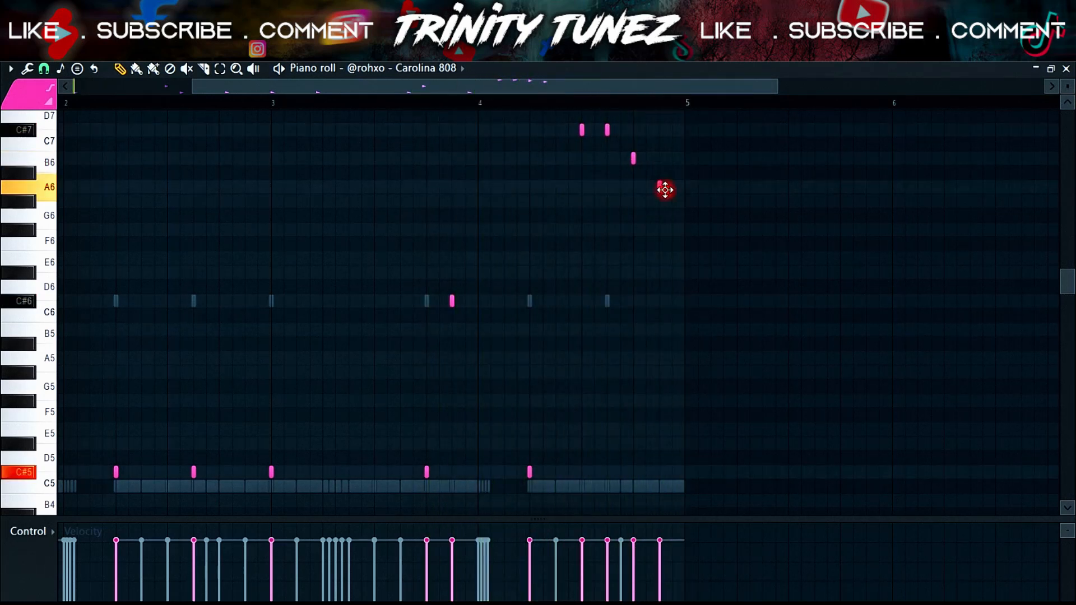
{"action": "key", "text": "space"}
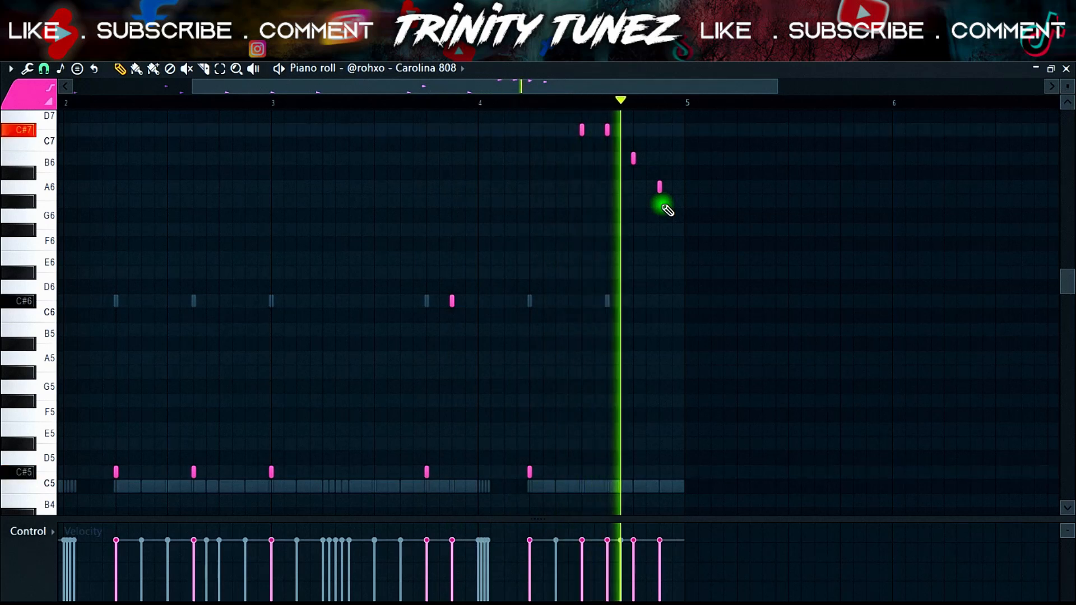
{"action": "right_click", "coordinate": [659, 192]}
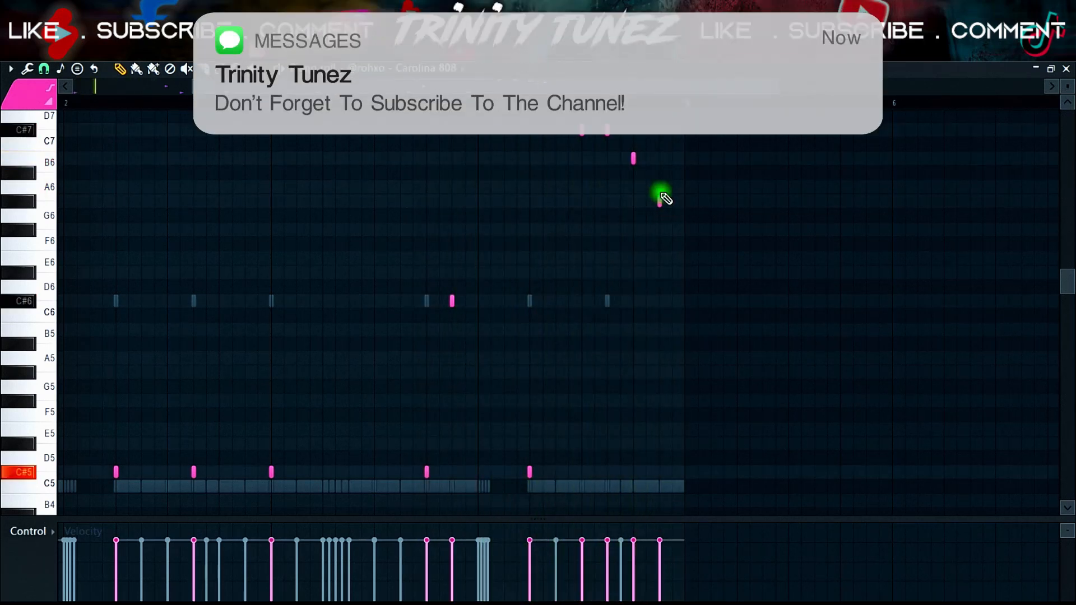
- Copy the Carolina 808 channel's notes and paste them into the "!real ctm 808" channel
{"action": "left_click", "coordinate": [1066, 68]}
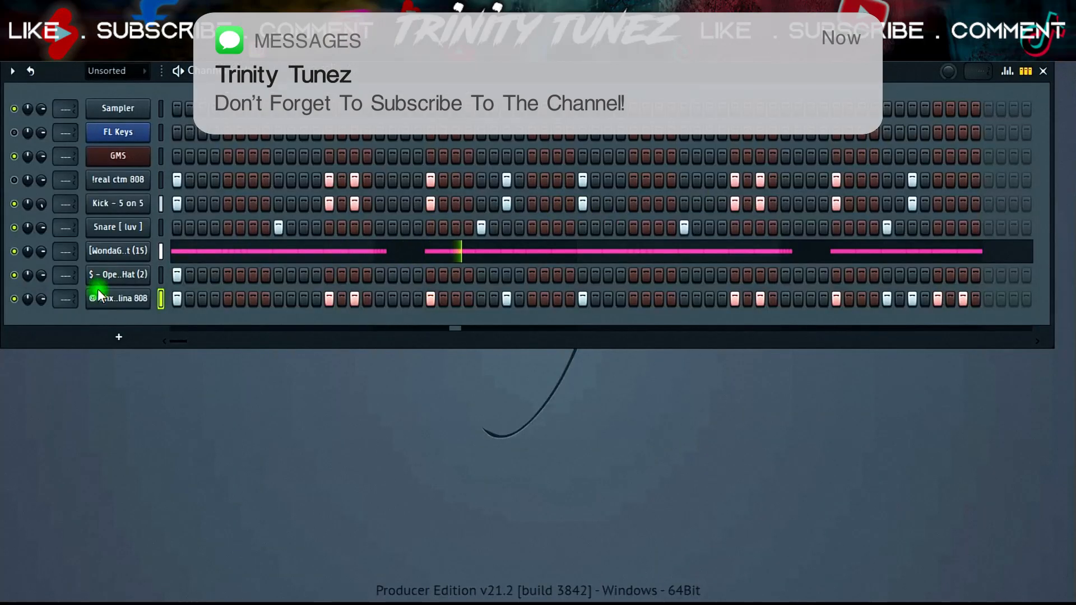
{"action": "right_click", "coordinate": [147, 297]}
{"action": "left_click", "coordinate": [330, 312]}
{"action": "right_click", "coordinate": [119, 200]}
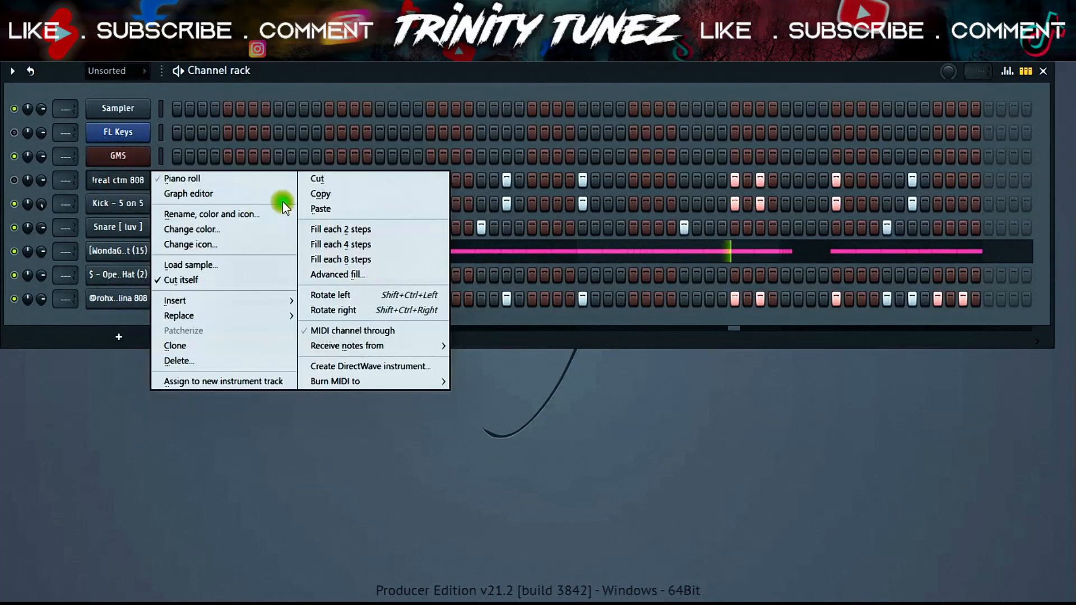
{"action": "left_click", "coordinate": [307, 210]}
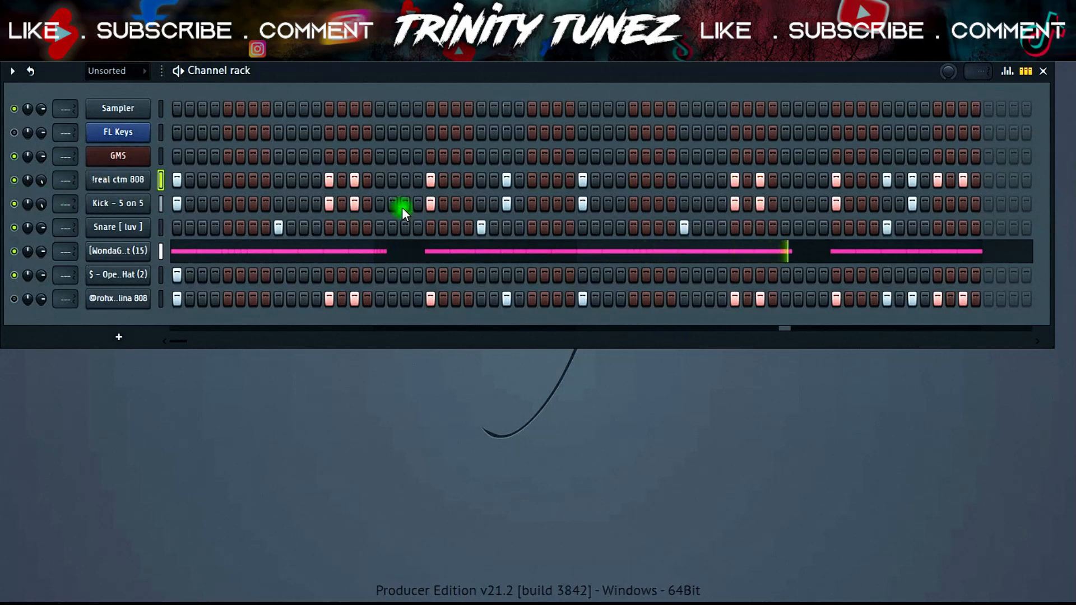
- Open the "!real ctm 808" piano roll and lower the first C7 fill note by one octave, shifting it earlier
{"action": "right_click", "coordinate": [123, 183]}
{"action": "left_click", "coordinate": [195, 181]}
{"action": "left_click", "coordinate": [781, 128]}
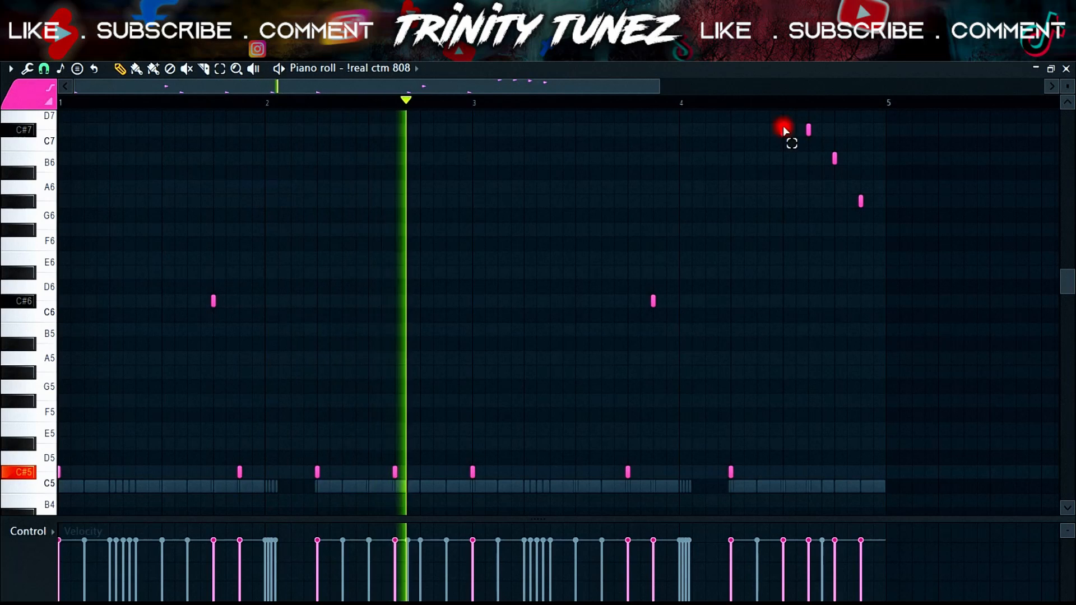
{"action": "left_click_drag", "start_coordinate": [781, 126], "coordinate": [790, 136]}
{"action": "key", "text": "ctrl+Down"}
{"action": "left_click_drag", "start_coordinate": [783, 303], "coordinate": [758, 302]}
- Rewrite the bar 4 fill with notes at D6, D6, C#6 and B5, deleting the higher C7, B6 and G#6 notes
{"action": "left_click", "coordinate": [712, 106]}
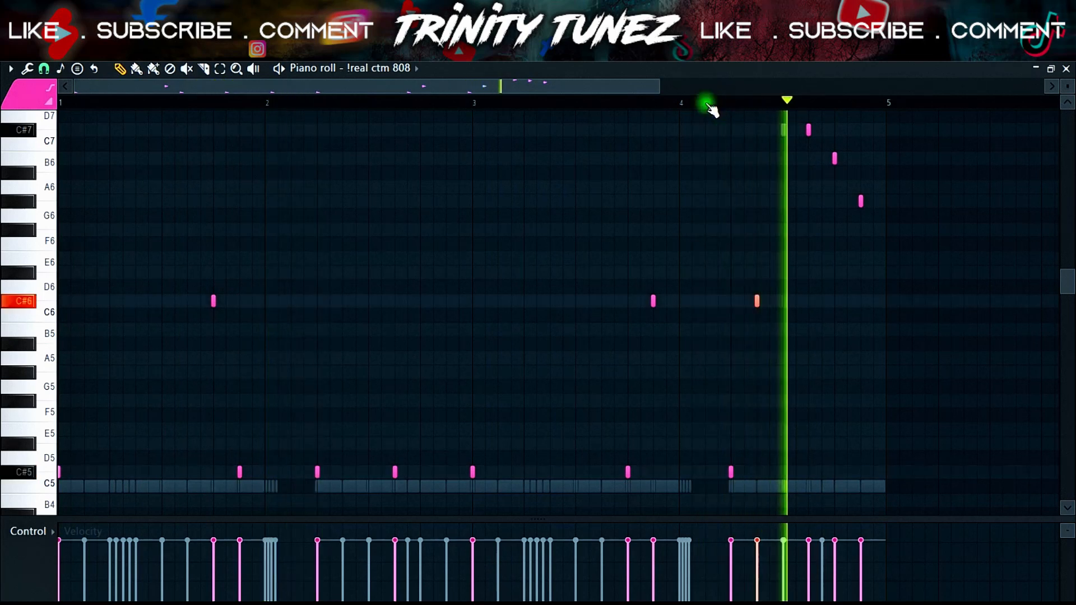
{"action": "left_click", "coordinate": [683, 103]}
{"action": "left_click", "coordinate": [785, 297]}
{"action": "key", "text": "space"}
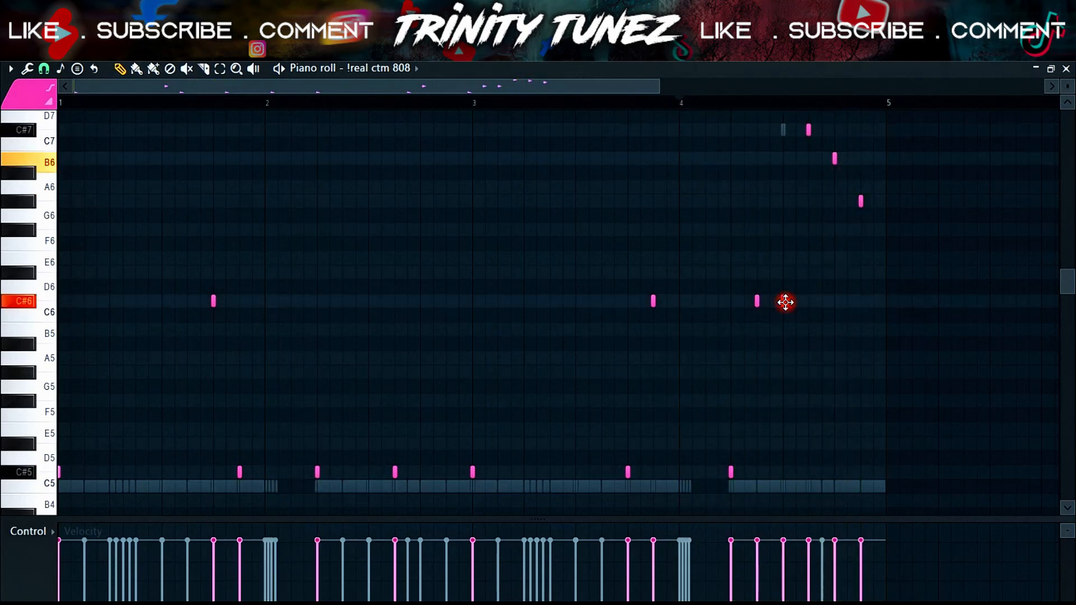
{"action": "key", "text": "space"}
{"action": "right_click", "coordinate": [783, 274]}
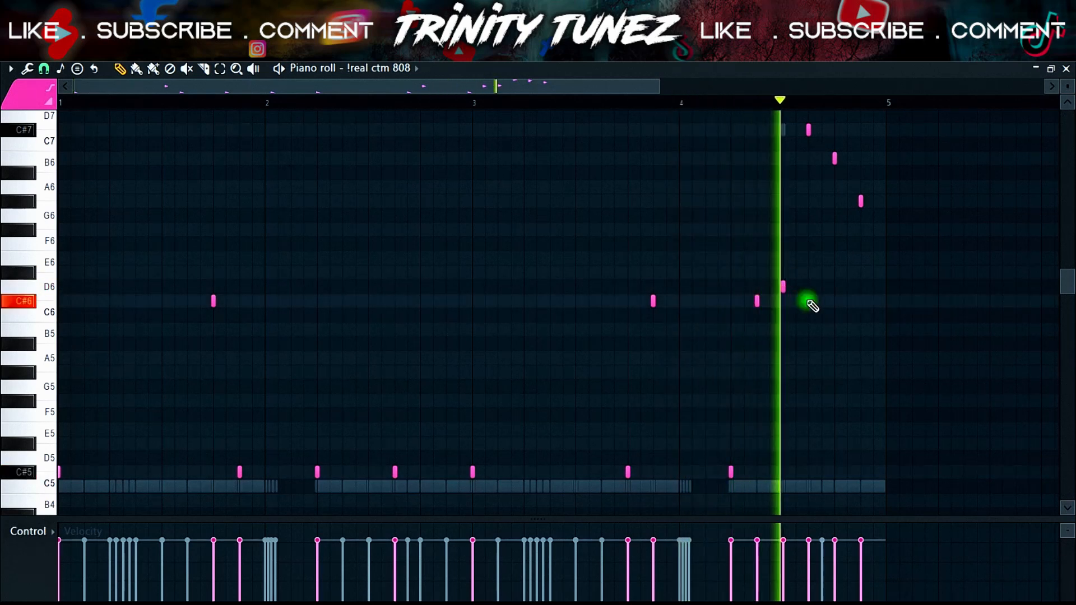
{"action": "right_click", "coordinate": [809, 129]}
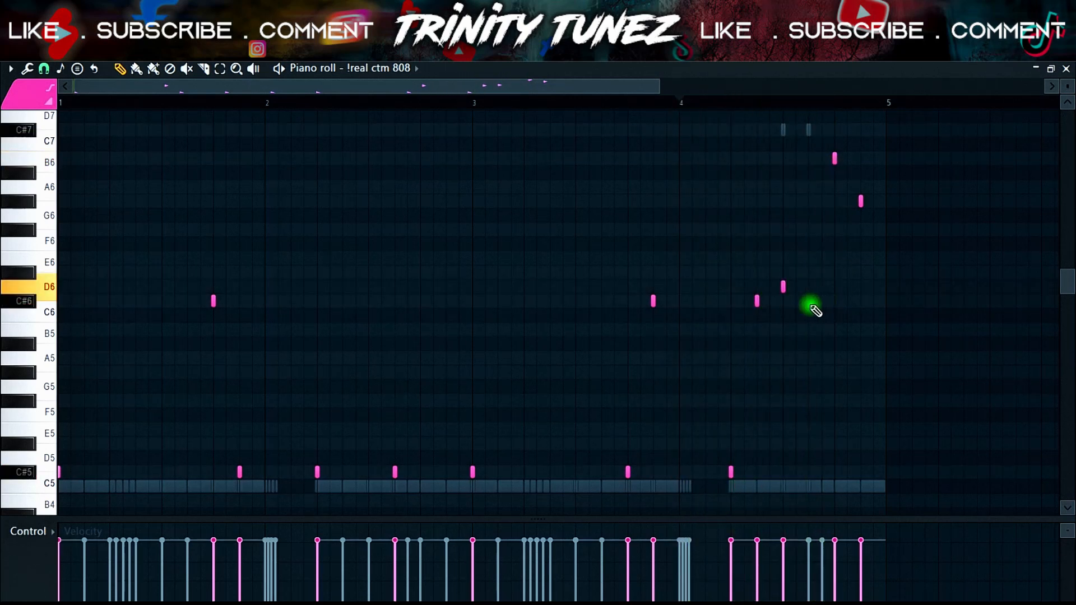
{"action": "right_click", "coordinate": [835, 161]}
{"action": "left_click", "coordinate": [840, 303]}
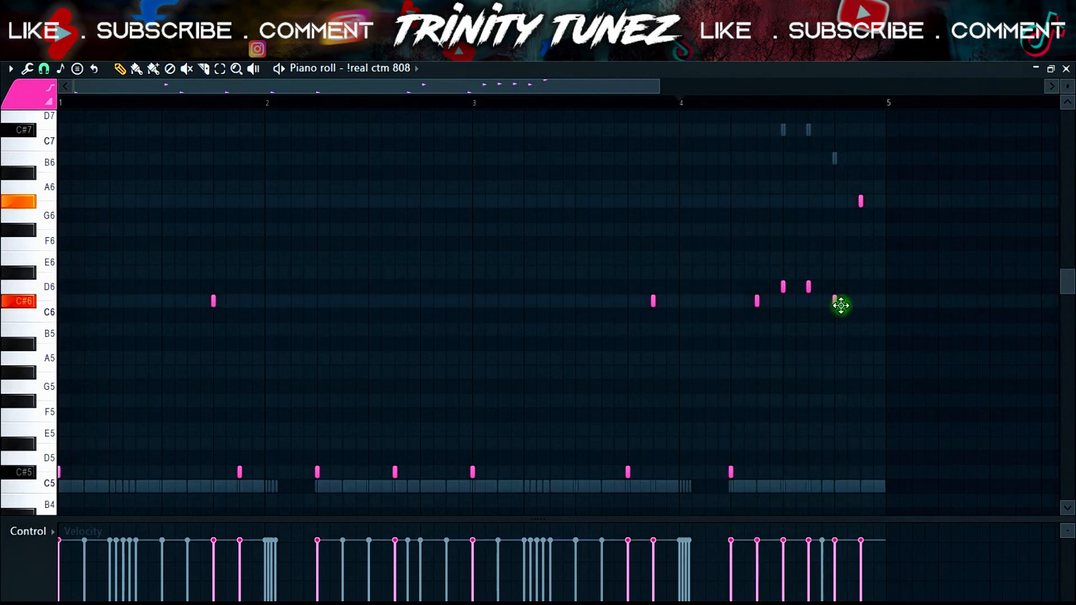
{"action": "left_click", "coordinate": [857, 327]}
{"action": "right_click", "coordinate": [859, 202]}
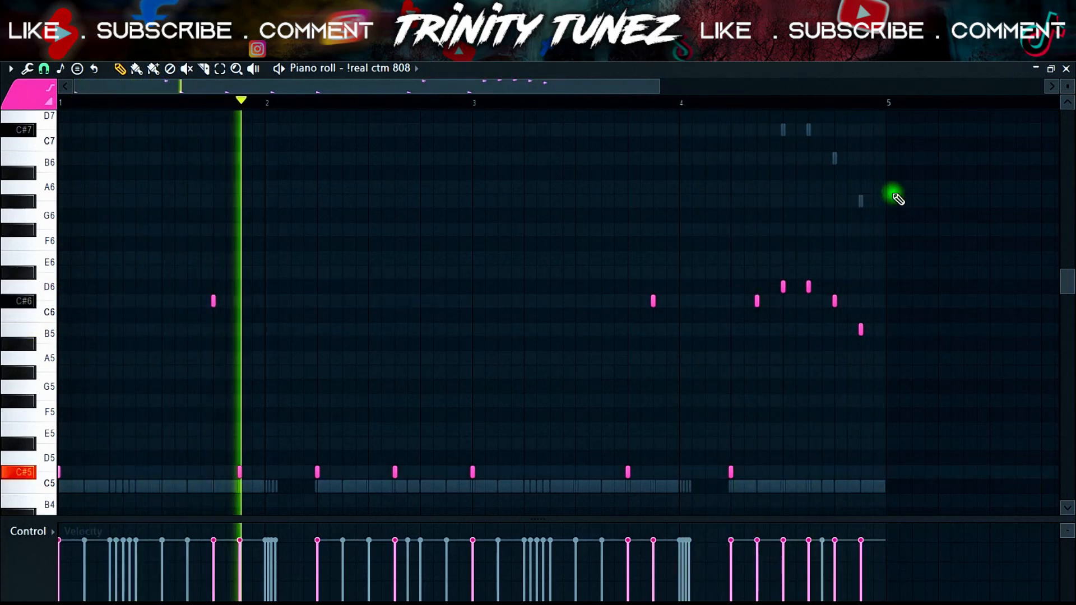
{"action": "scroll", "coordinate": [896, 198], "scroll_direction": "down", "scroll_amount": 3}
{"action": "scroll", "coordinate": [897, 198], "scroll_direction": "down", "scroll_amount": 1}
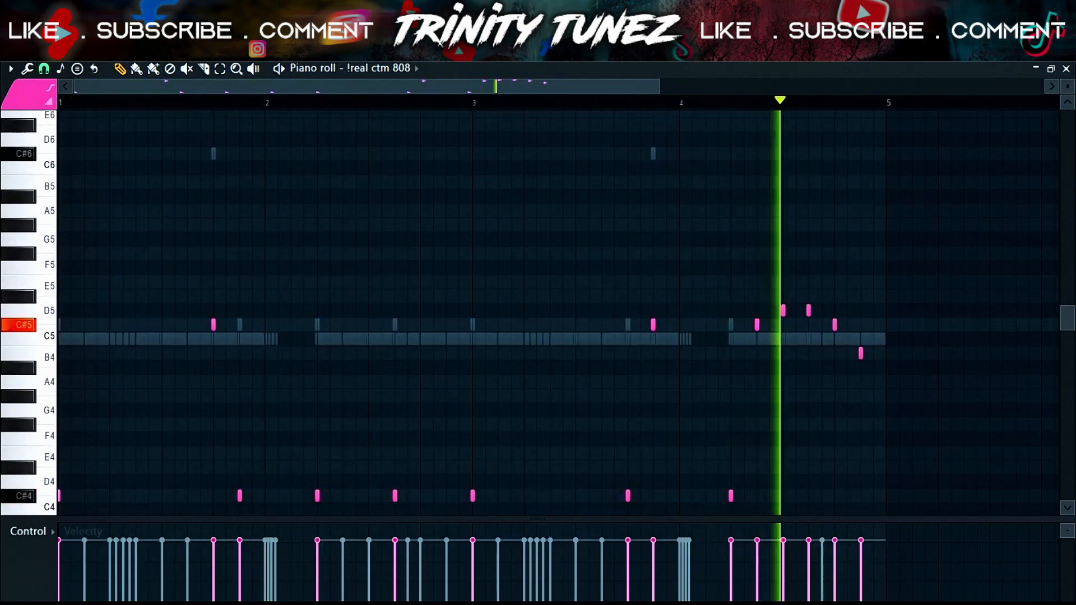
{"action": "key", "text": "alt+F8"}
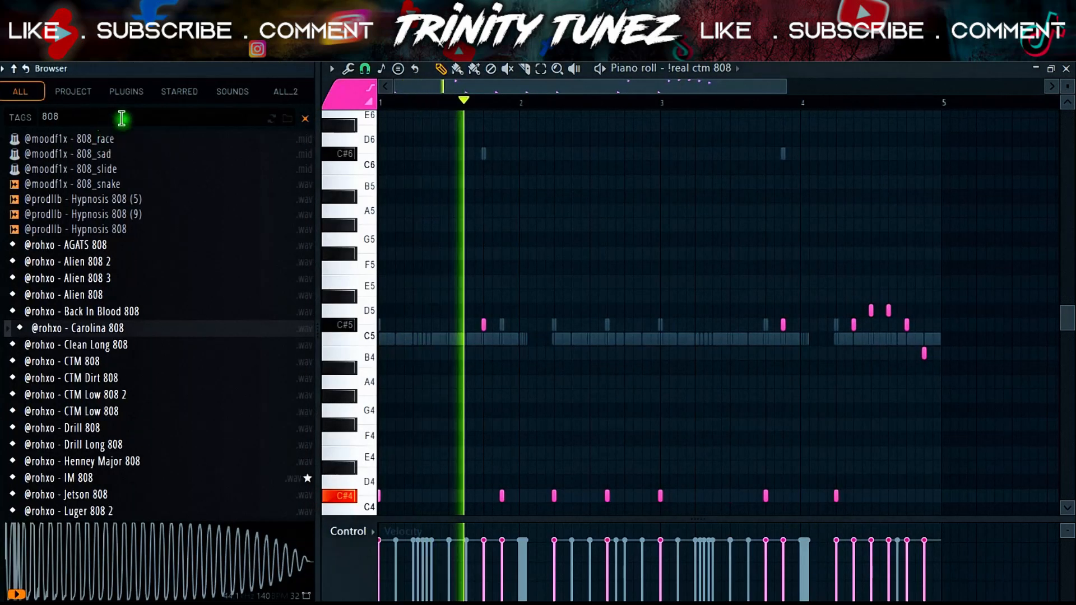
{"action": "left_click", "coordinate": [128, 113]}
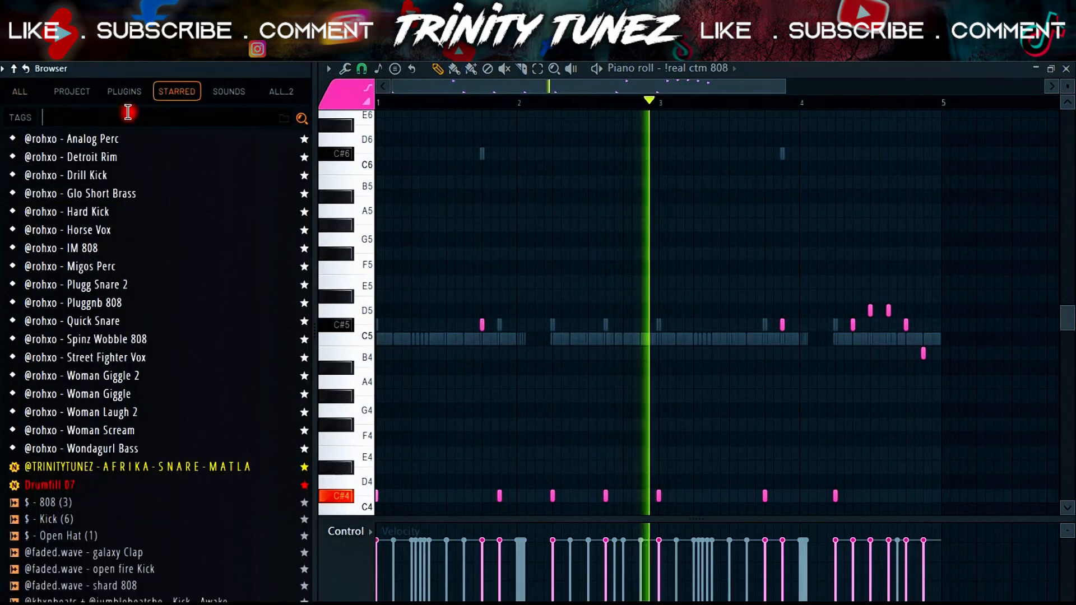
{"action": "type", "text": "808"}
{"action": "key", "text": "Return"}
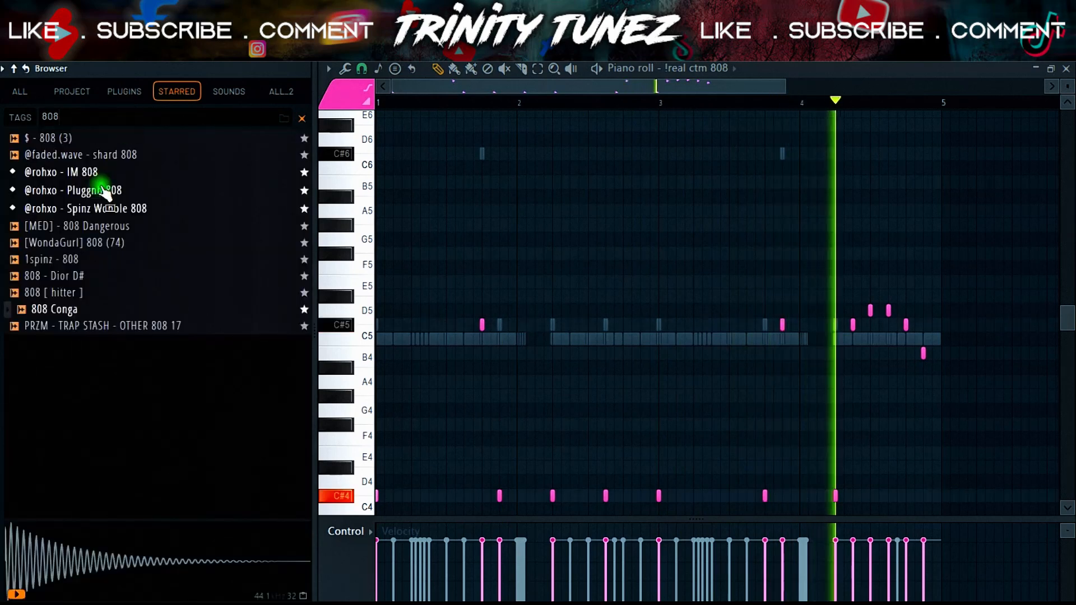
{"action": "left_click", "coordinate": [86, 211]}
{"action": "right_click", "coordinate": [87, 211]}
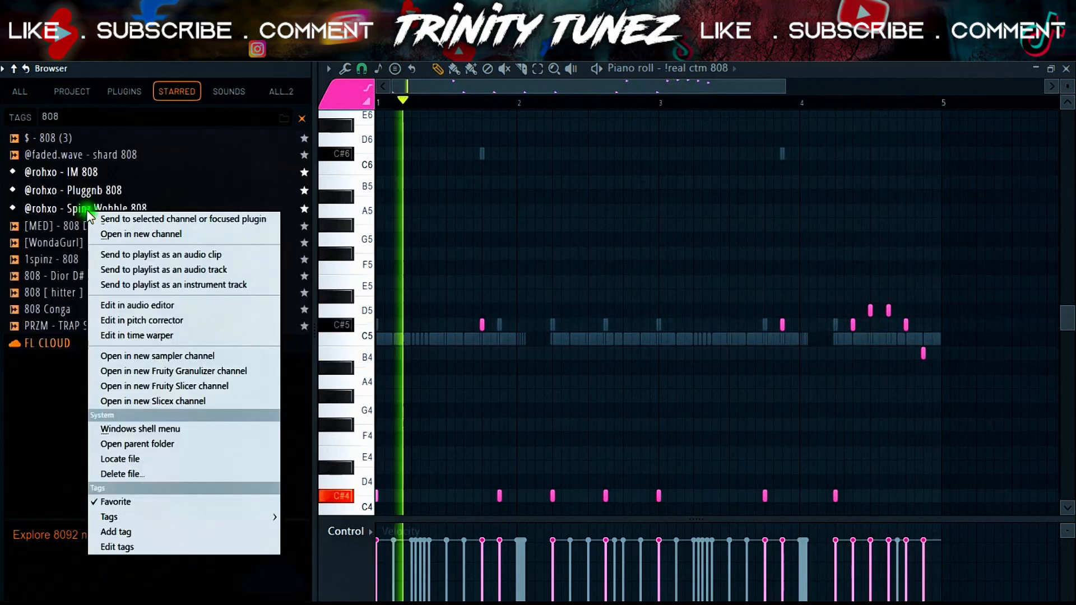
{"action": "left_click", "coordinate": [117, 218]}
- Raise all the channel's notes by two octaves and play the pattern back
{"action": "right_click", "coordinate": [455, 217]}
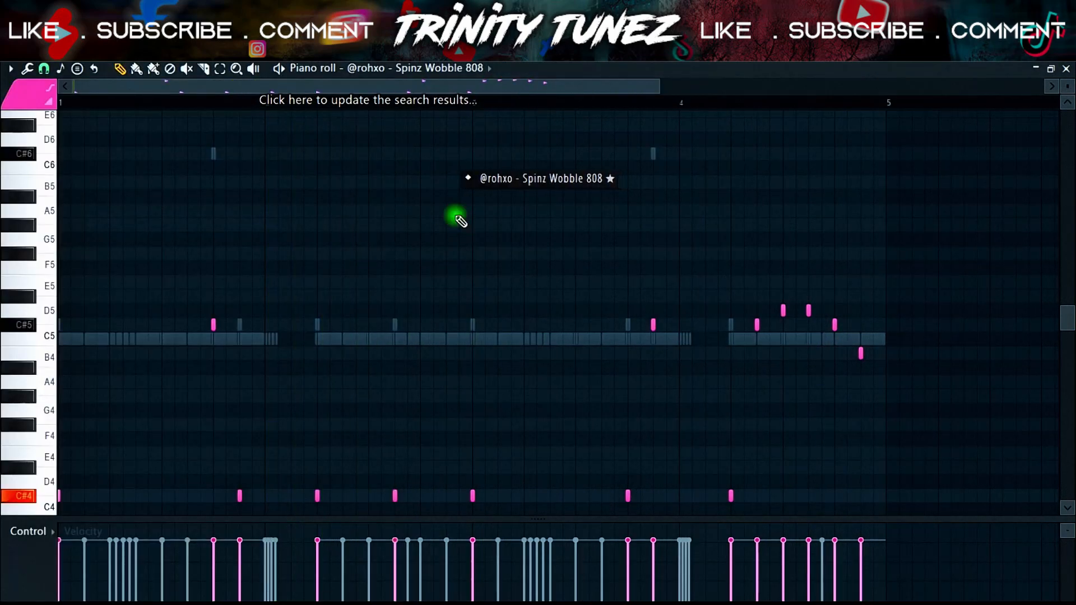
{"action": "key", "text": "ctrl+Up"}
{"action": "key", "text": "space"}
{"action": "key", "text": "ctrl+Up"}
{"action": "key", "text": "space"}
{"action": "key", "text": "space"}
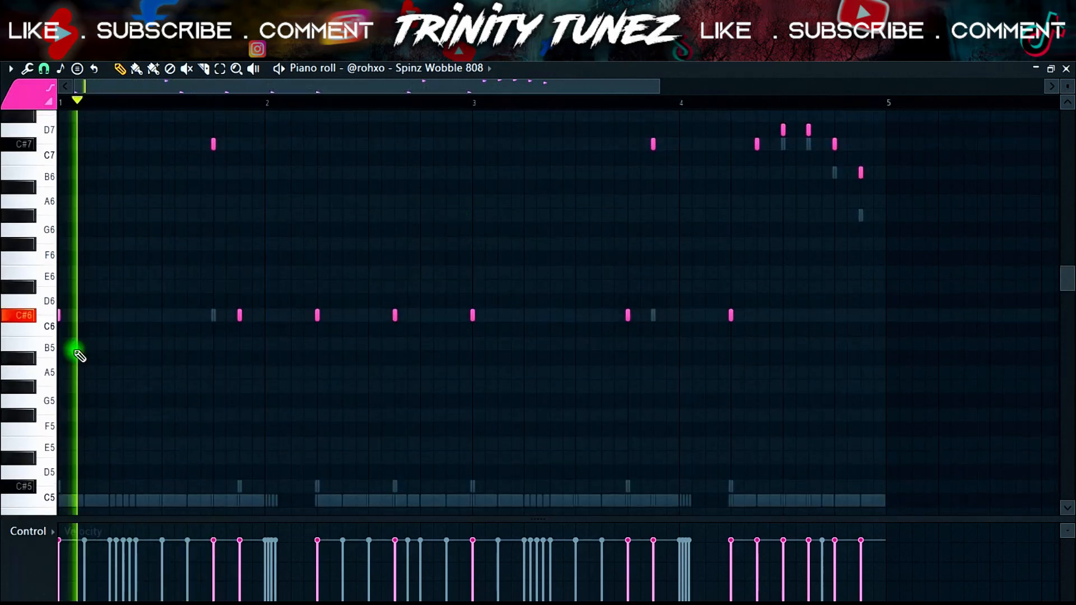
{"action": "key", "text": "space"}
{"action": "mouse_move", "coordinate": [97, 295]}
{"action": "left_click", "coordinate": [79, 190]}
{"action": "left_click", "coordinate": [79, 172]}
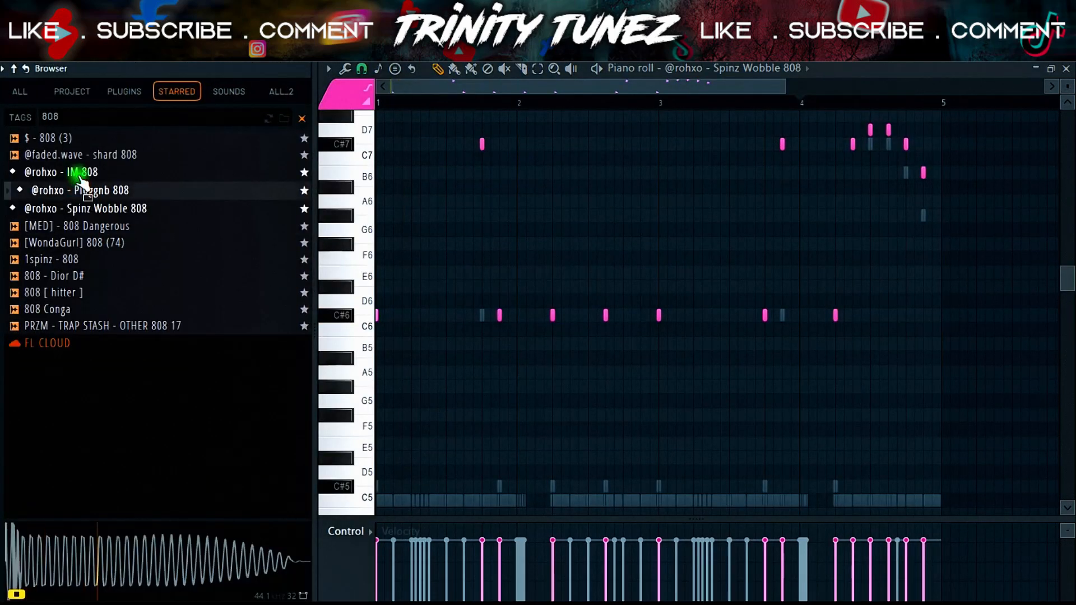
{"action": "right_click", "coordinate": [79, 172]}
{"action": "left_click", "coordinate": [102, 182]}
{"action": "key", "text": "space"}
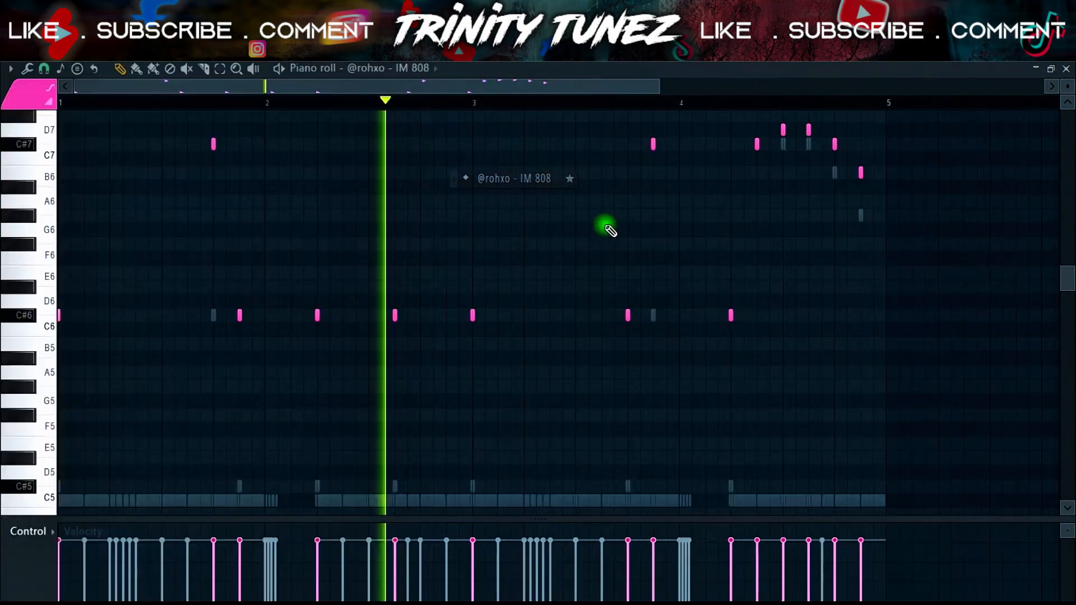
- Delete the D7 fill note and add a second C#7 note near the end of bar 4
{"action": "scroll", "coordinate": [789, 210], "scroll_direction": "up", "scroll_amount": 2}
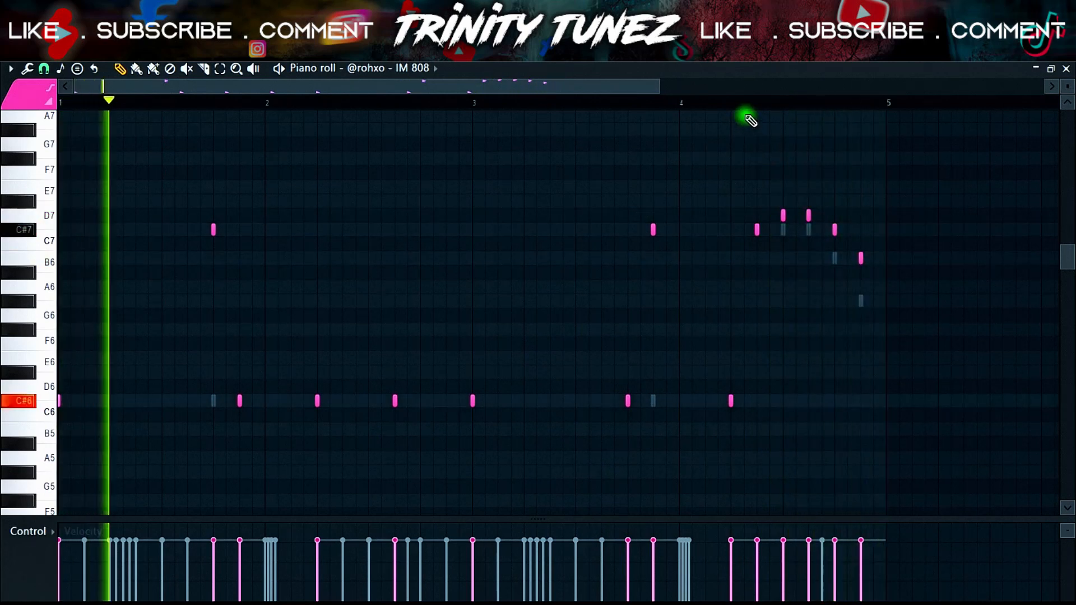
{"action": "scroll", "coordinate": [793, 148], "scroll_direction": "right", "scroll_amount": 1}
{"action": "left_click", "coordinate": [708, 113]}
{"action": "key", "text": "ctrl+z"}
{"action": "left_click", "coordinate": [690, 102]}
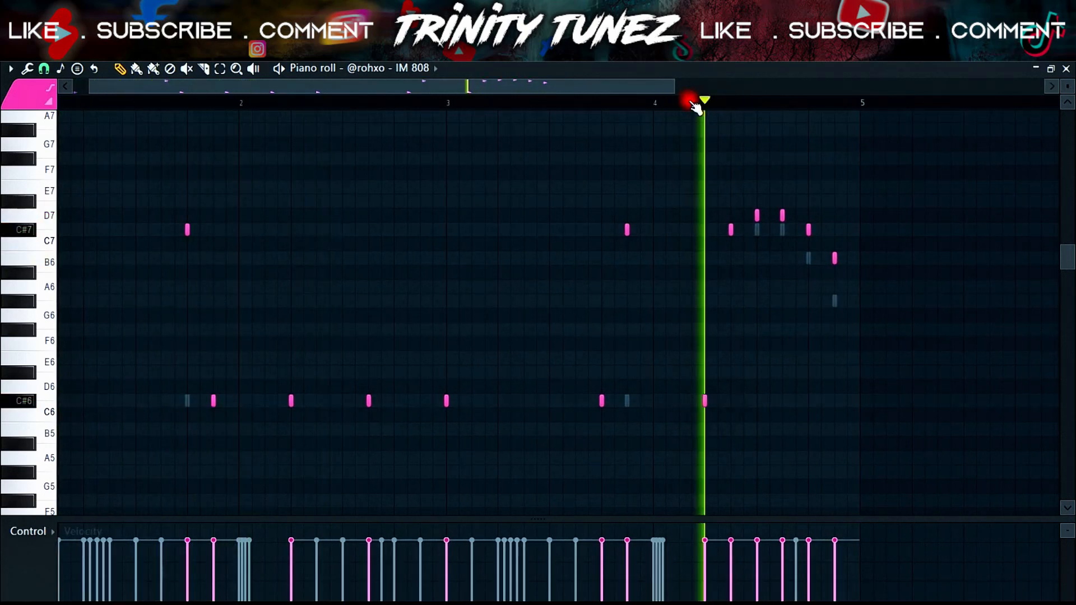
{"action": "right_click", "coordinate": [779, 212]}
{"action": "key", "text": "space"}
{"action": "key", "text": "space"}
{"action": "mouse_move", "coordinate": [808, 228]}
{"action": "left_mouse_down"}
{"action": "mouse_move", "coordinate": [823, 227]}
{"action": "mouse_move", "coordinate": [814, 228]}
{"action": "left_mouse_up"}
{"action": "left_click", "coordinate": [819, 228]}
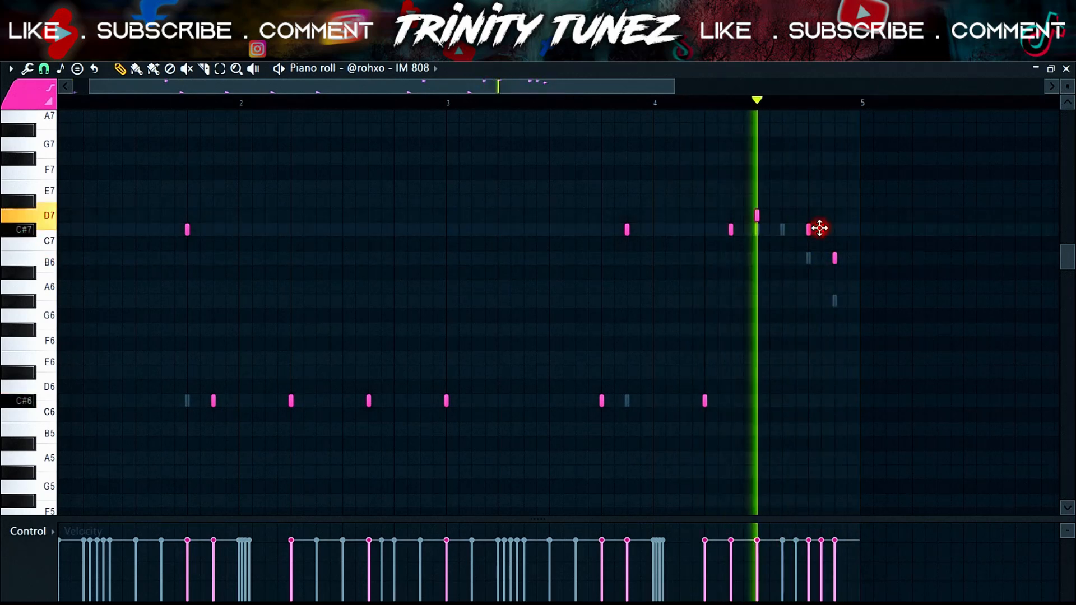
- Lower all the IM 808 notes by one octave and delete the C#6 note shortly after bar 4
{"action": "key", "text": "ctrl+Down"}
{"action": "scroll", "coordinate": [835, 254], "scroll_direction": "down", "scroll_amount": 2}
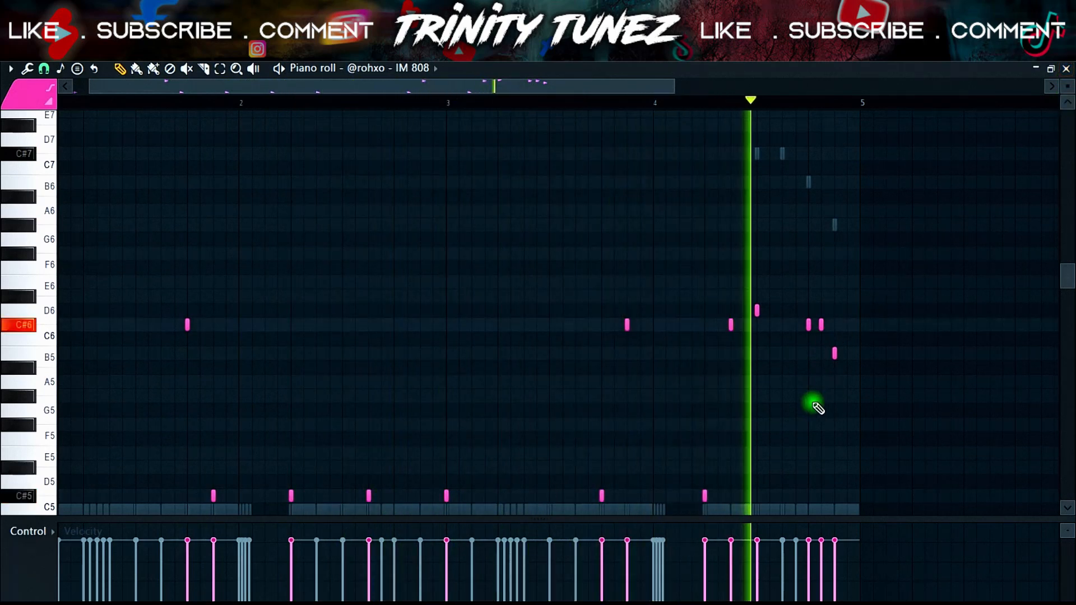
{"action": "right_click", "coordinate": [730, 324]}
{"action": "left_click", "coordinate": [600, 104]}
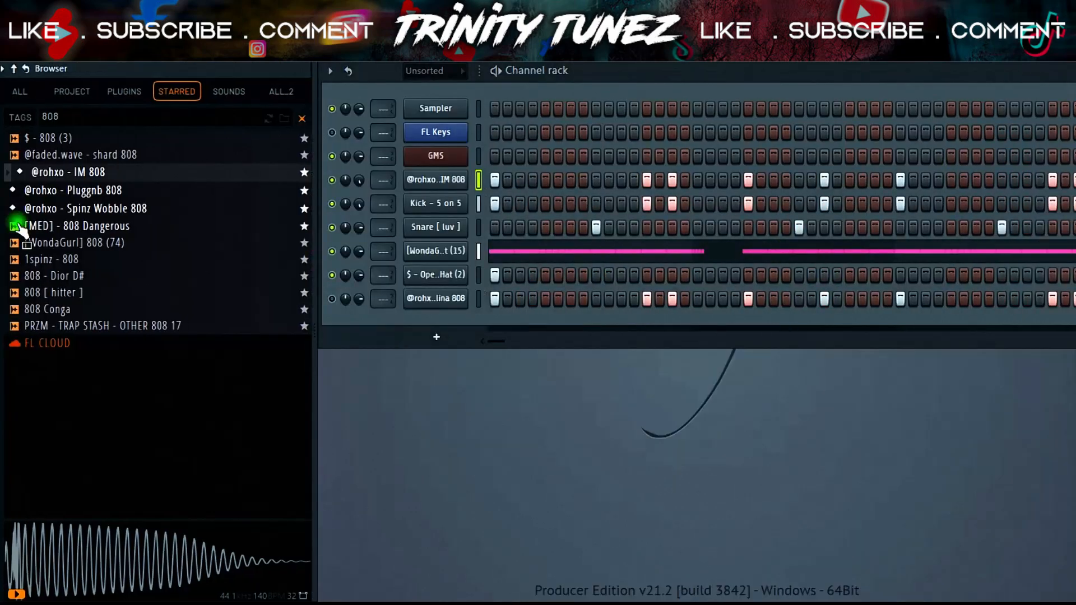
- Load "[WondaGurl] 808 (74)" from the browser into the selected channel
{"action": "left_click", "coordinate": [19, 225]}
{"action": "left_click", "coordinate": [64, 243]}
{"action": "right_click", "coordinate": [82, 243]}
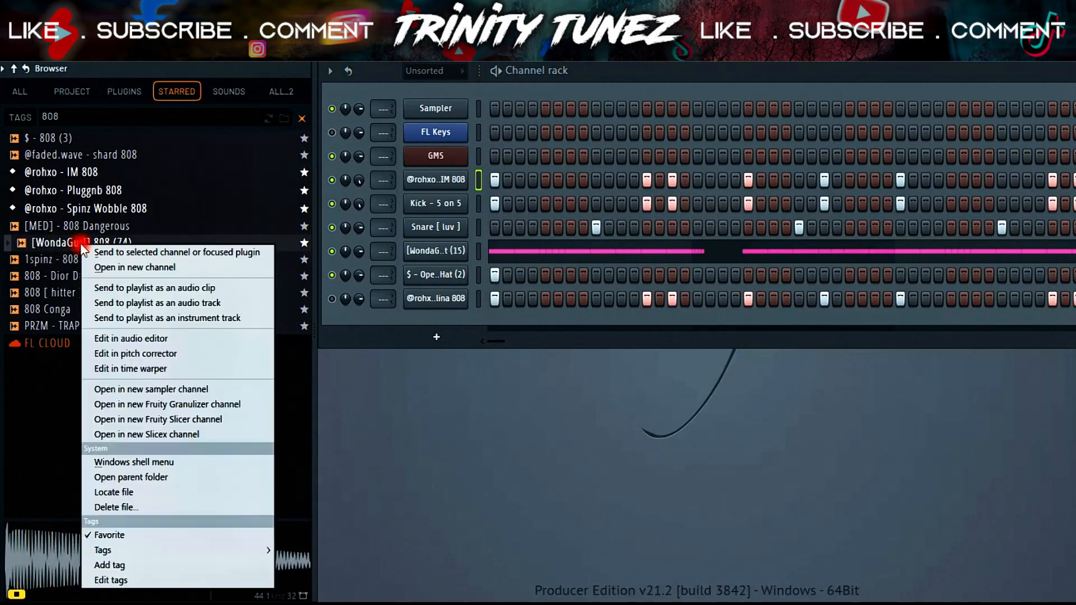
{"action": "left_click", "coordinate": [123, 253]}
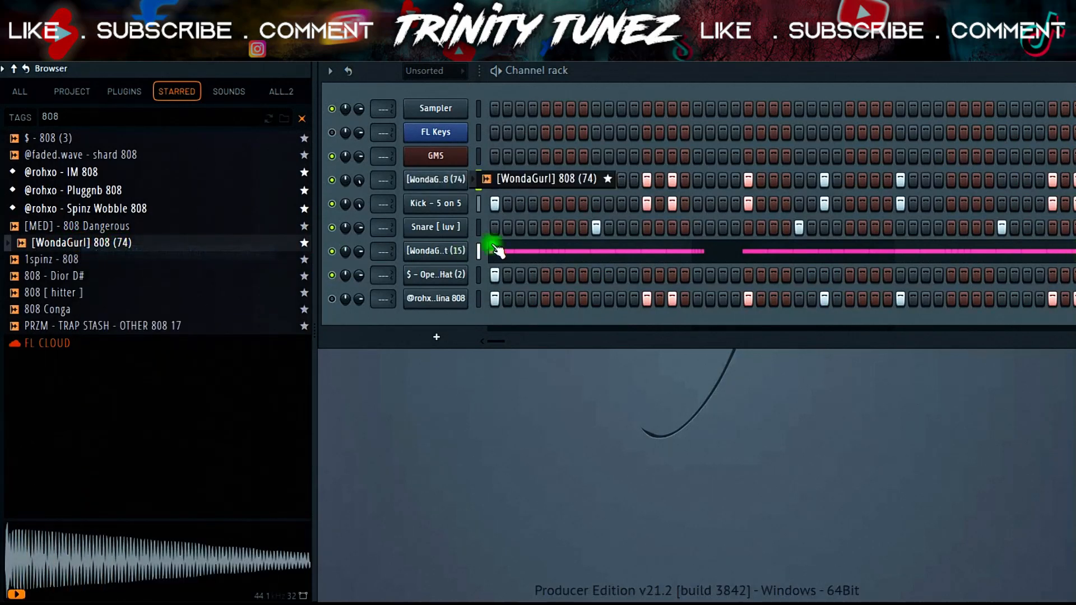
- Open the WondaGurl 808 channel's settings and inspect its root note
{"action": "key", "text": "alt+F8"}
{"action": "left_click", "coordinate": [126, 189]}
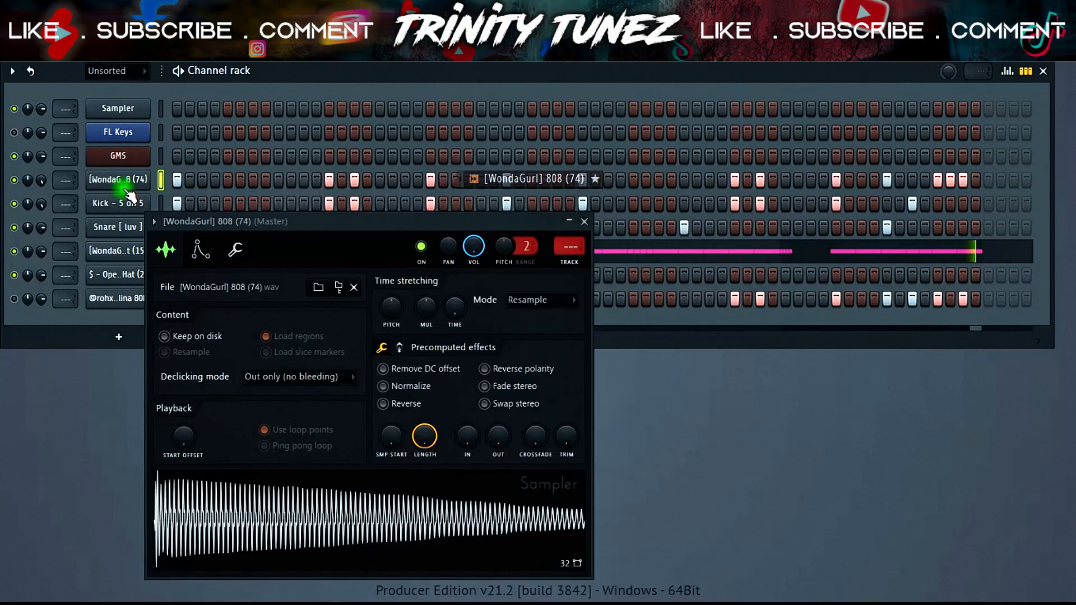
{"action": "left_click", "coordinate": [232, 253]}
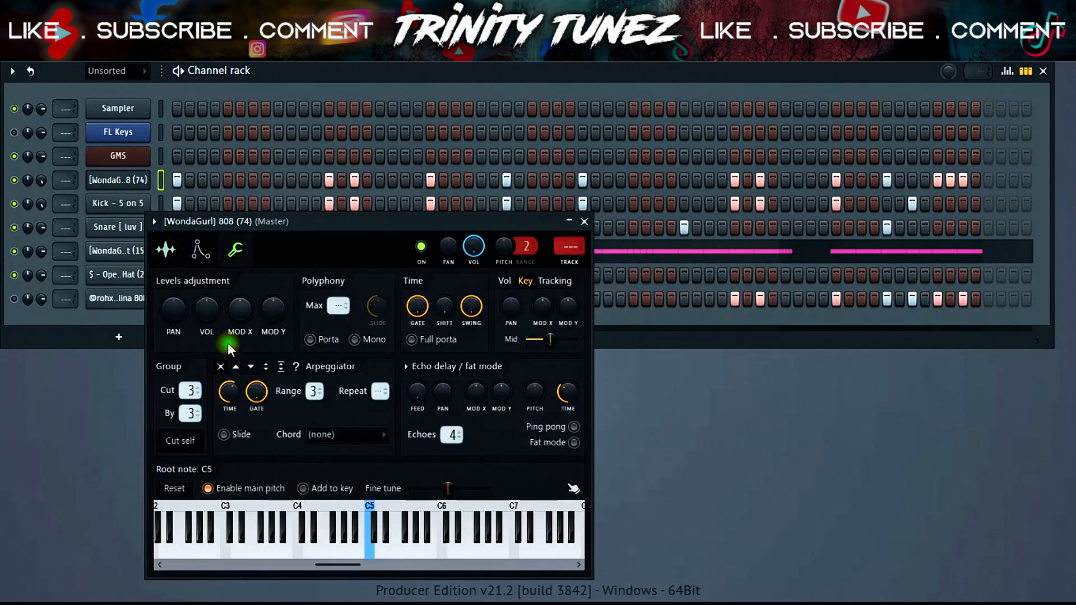
{"action": "left_click", "coordinate": [178, 238]}
- Open the 808 sample in Edison, detect its pitch regions, and apply the detected pitch as the channel's root note
{"action": "right_click", "coordinate": [373, 528]}
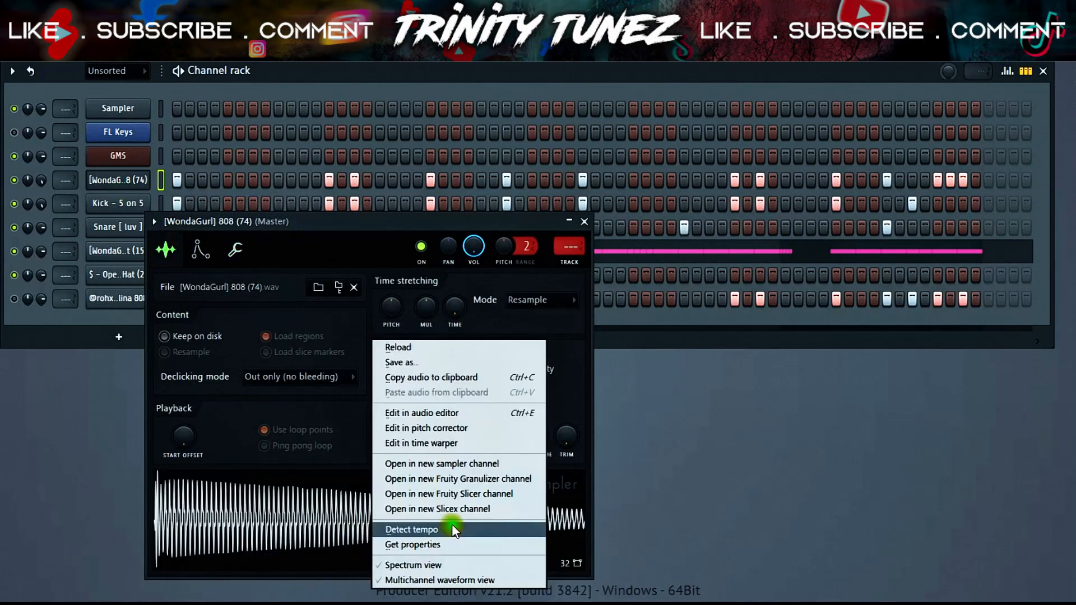
{"action": "left_click", "coordinate": [455, 415]}
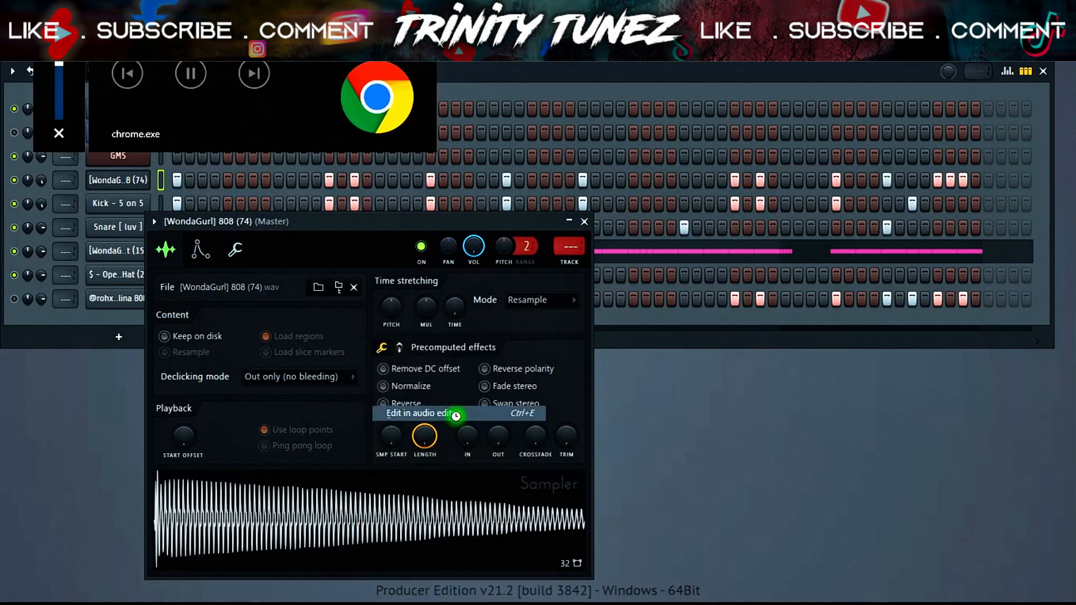
{"action": "right_click", "coordinate": [307, 289]}
{"action": "mouse_move", "coordinate": [336, 349]}
{"action": "left_click", "coordinate": [159, 184]}
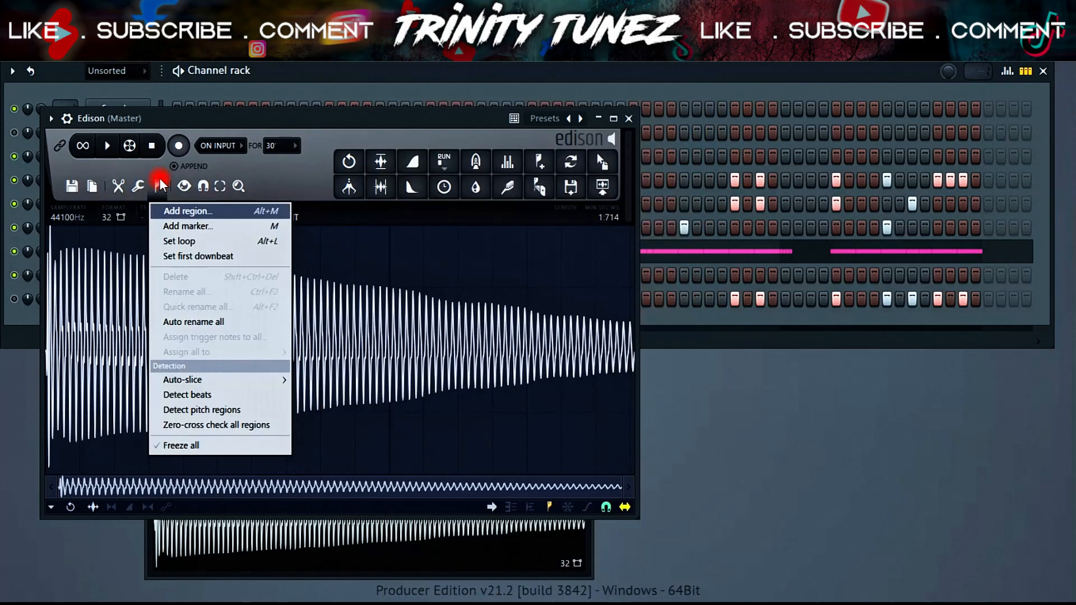
{"action": "left_click", "coordinate": [197, 409]}
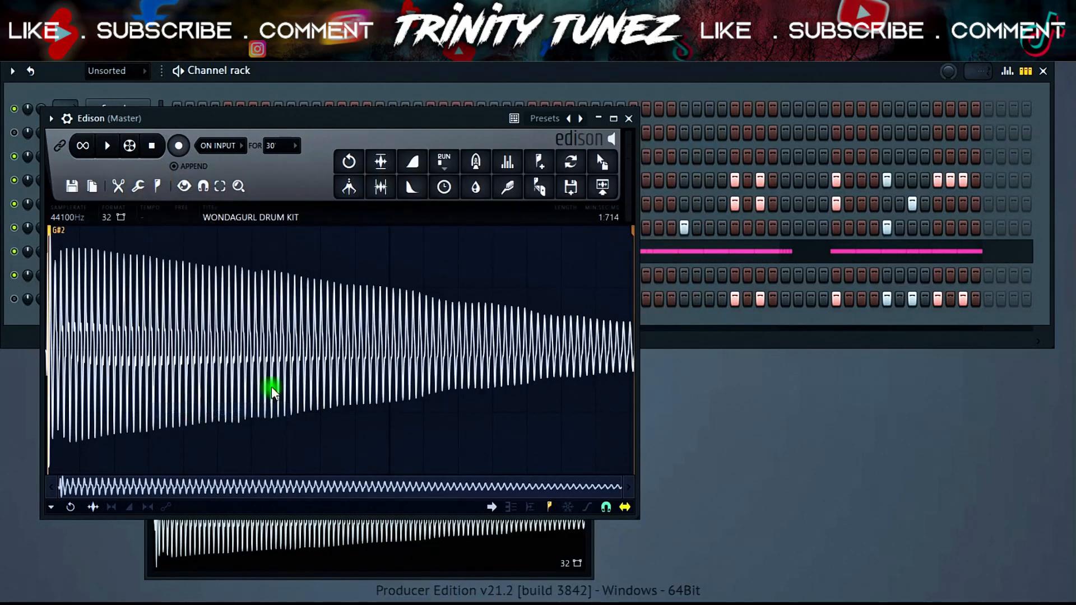
{"action": "left_click", "coordinate": [628, 119]}
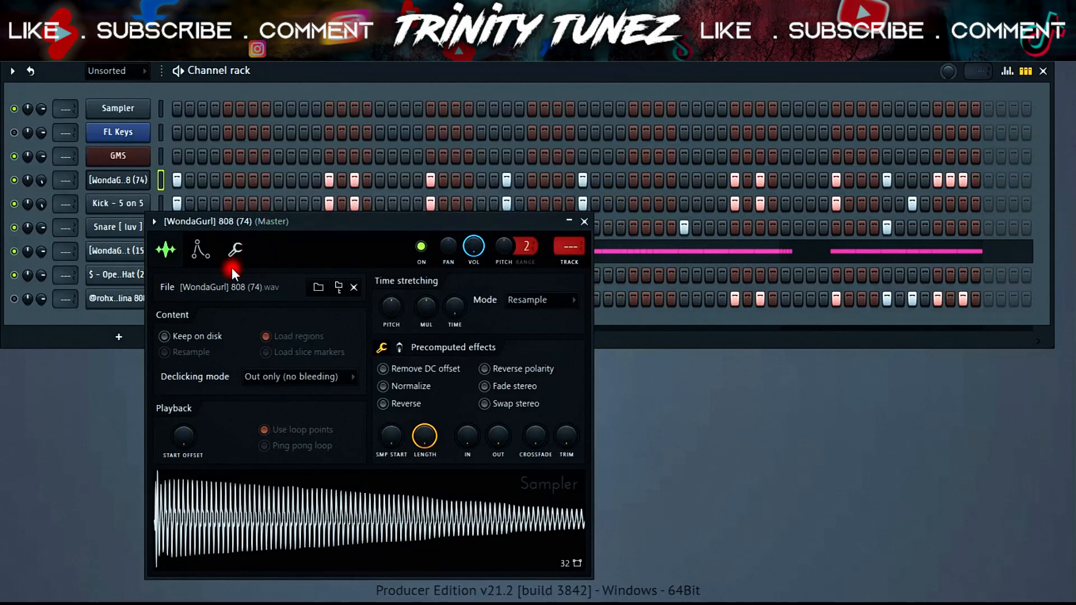
{"action": "left_click", "coordinate": [234, 249]}
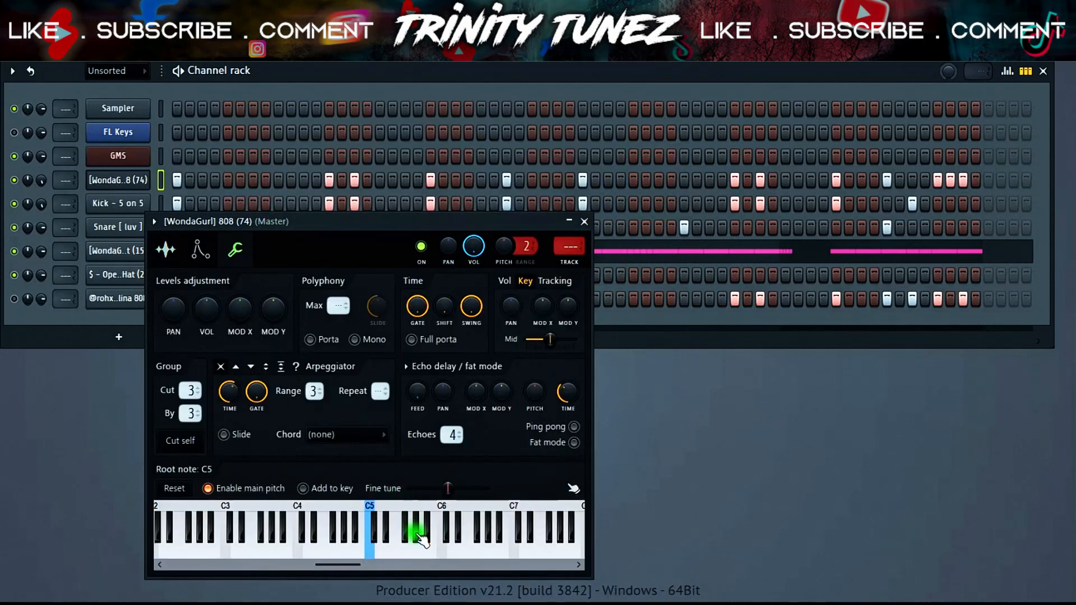
{"action": "left_click", "coordinate": [584, 221]}
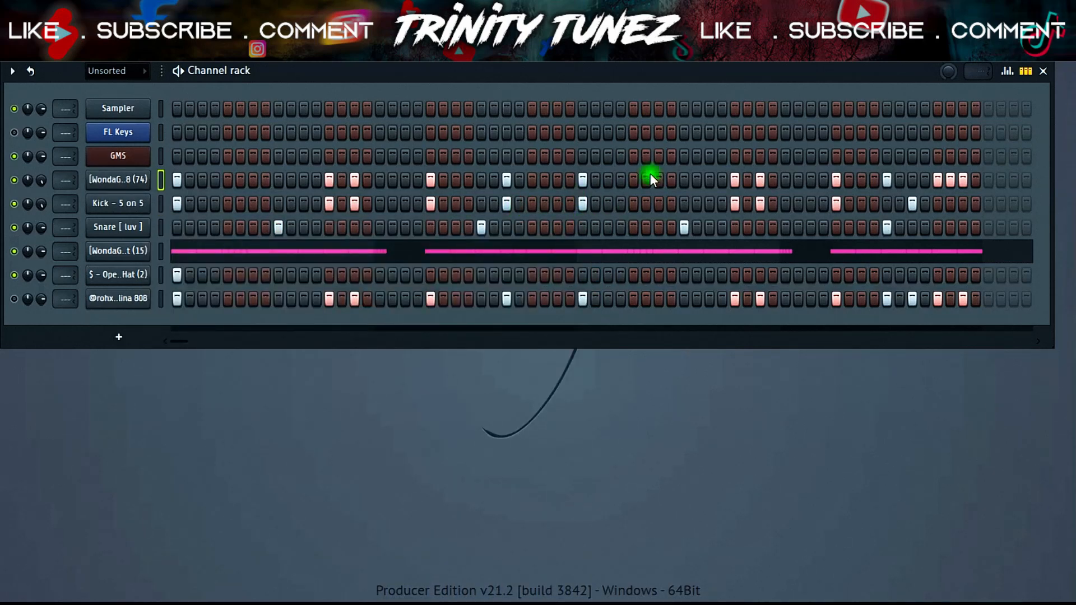
- Save the project as "Making a beat for nasty c in less than 10 minuts"
{"action": "key", "text": "F5"}
{"action": "key", "text": "F6"}
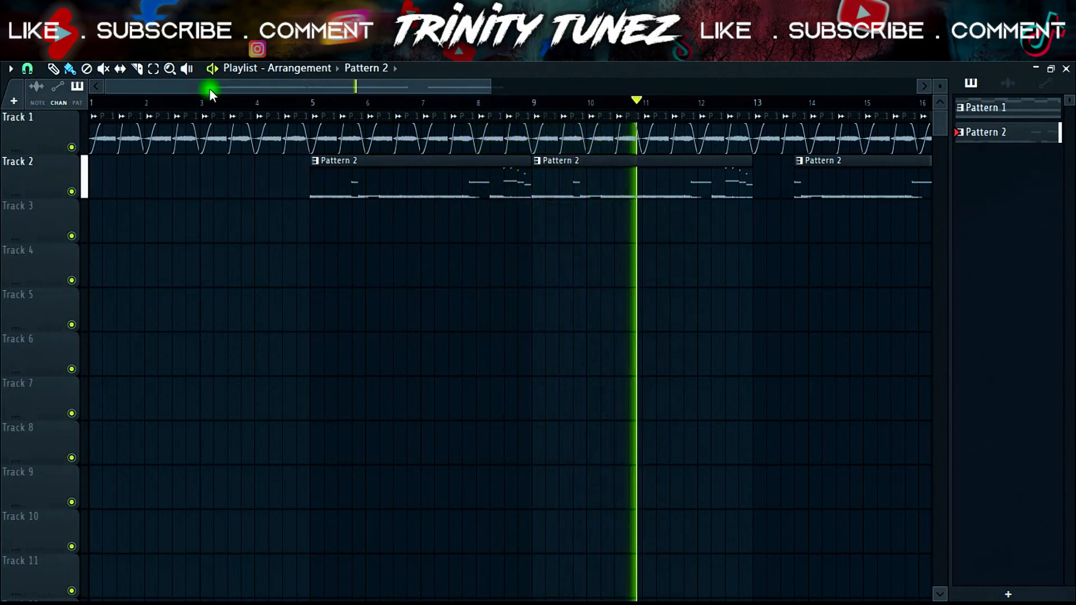
{"action": "left_click", "coordinate": [11, 55]}
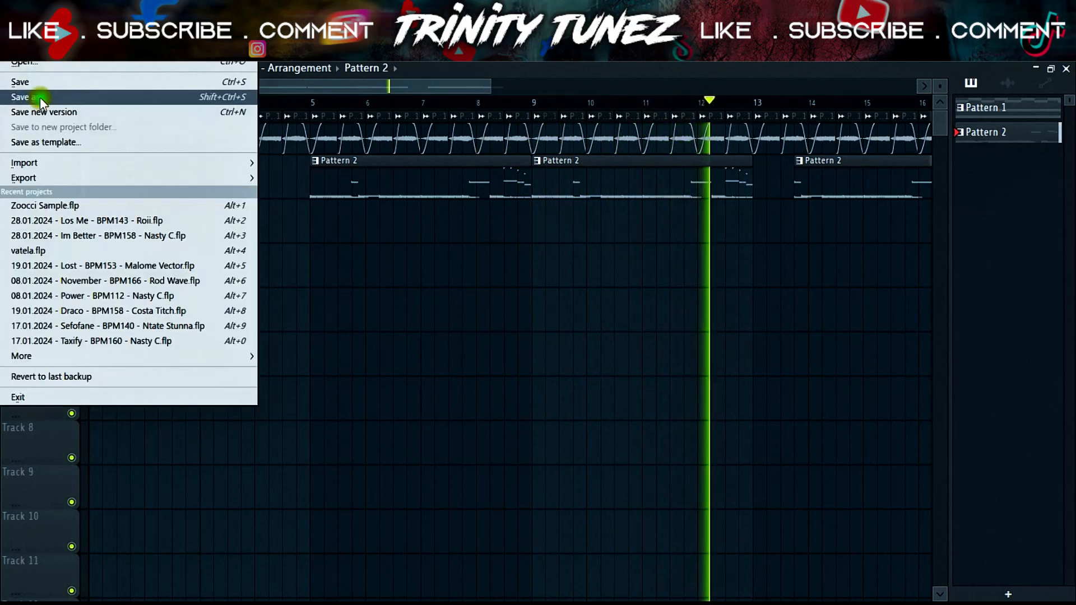
{"action": "left_click", "coordinate": [40, 97]}
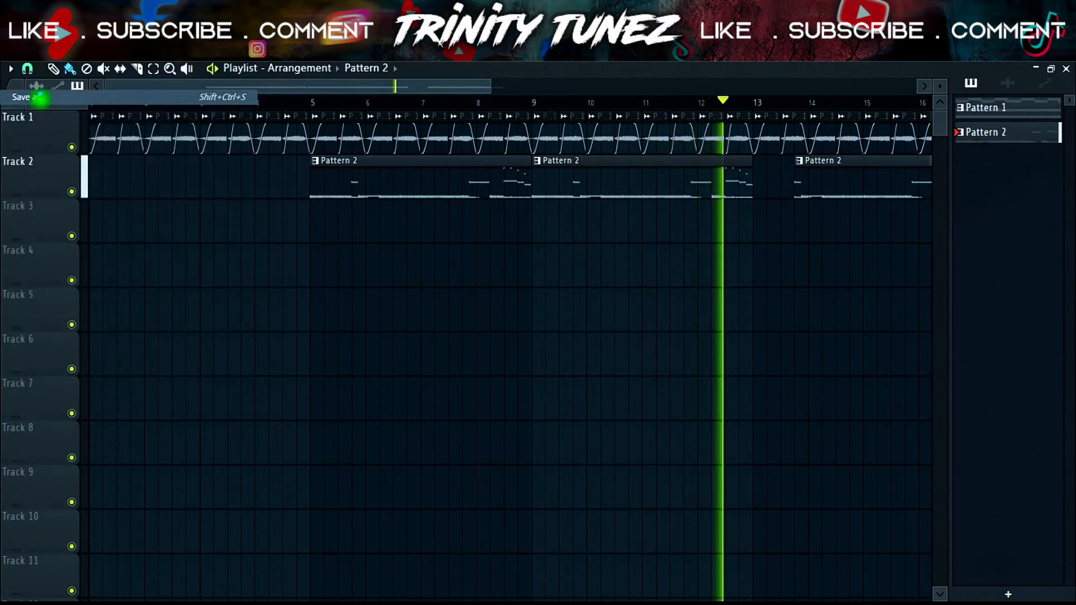
{"action": "type", "text": "M"}
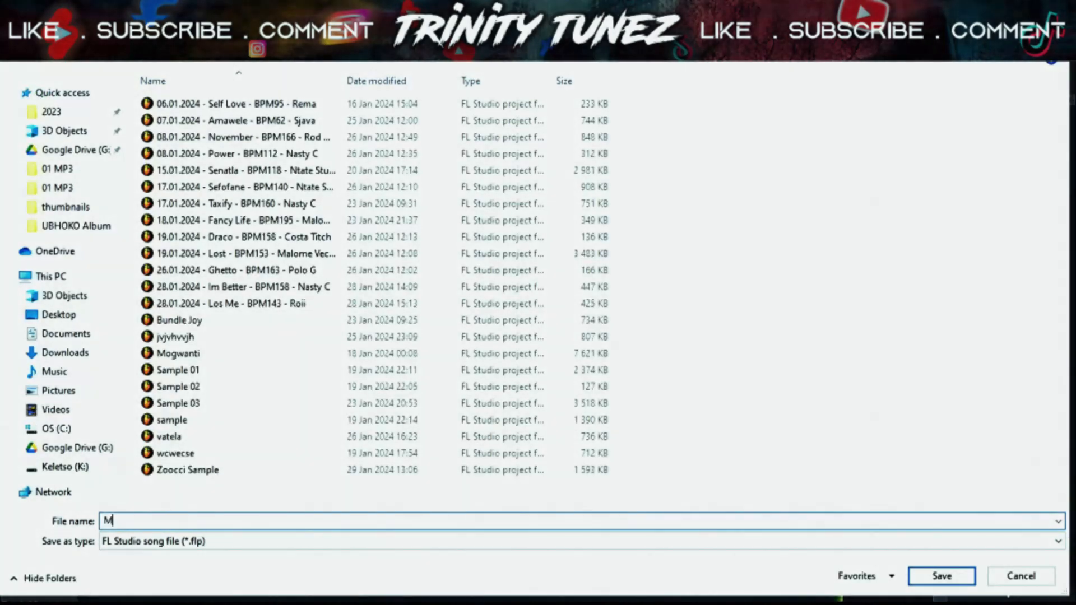
{"action": "type", "text": "aking a"}
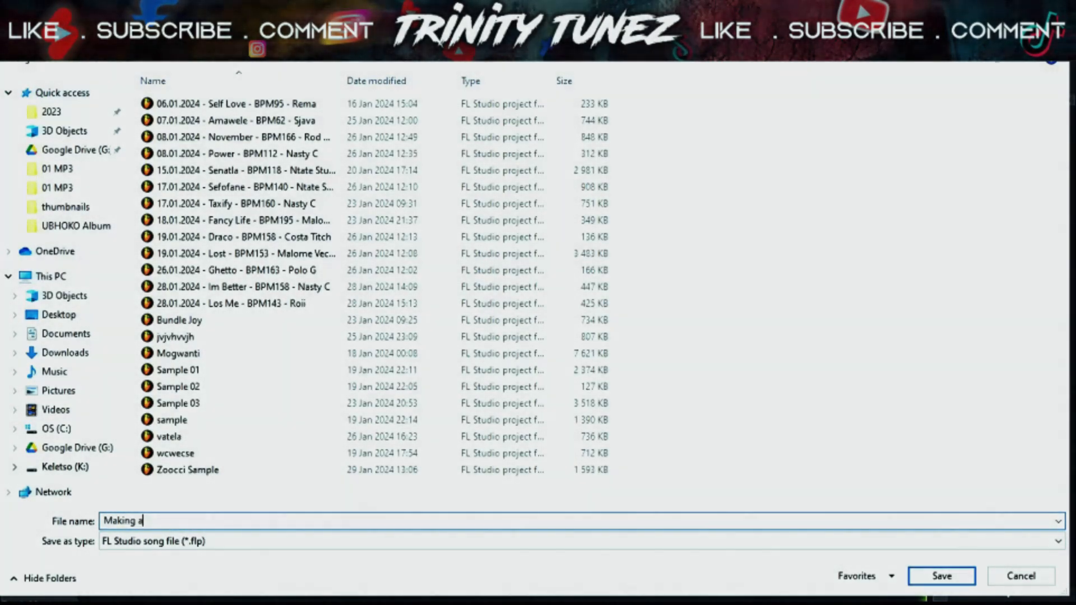
{"action": "type", "text": " beat for"}
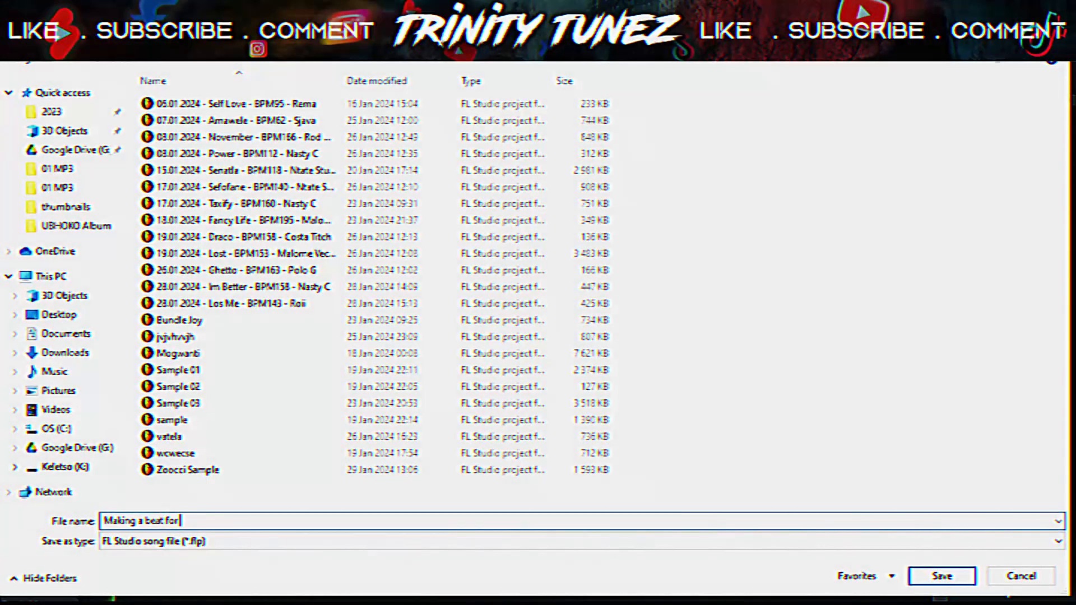
{"action": "type", "text": " nasty c (n les"}
{"action": "type", "text": "10"}
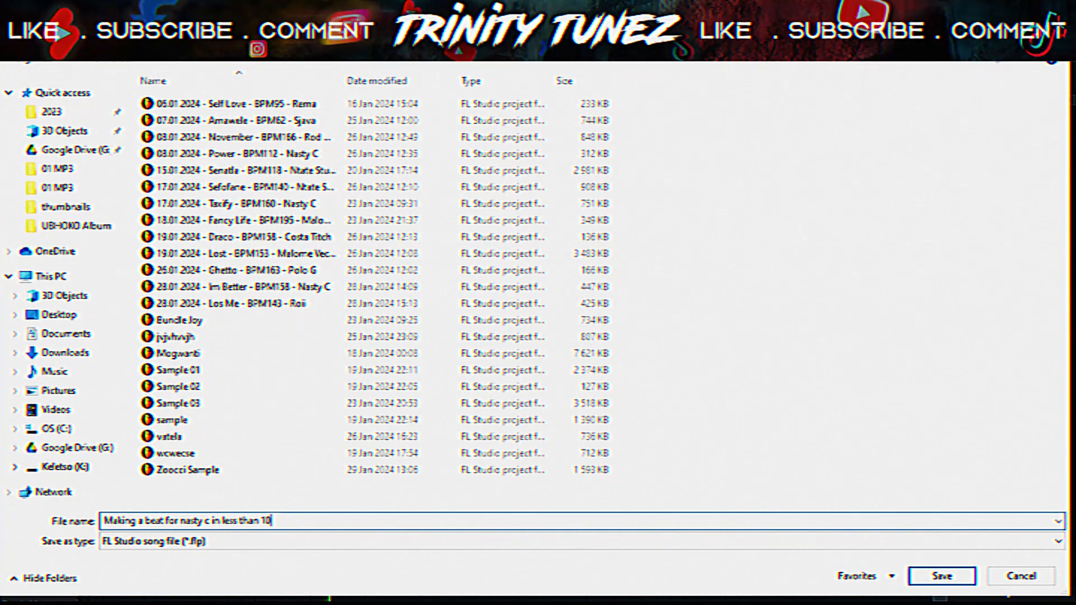
{"action": "type", "text": " minutes"}
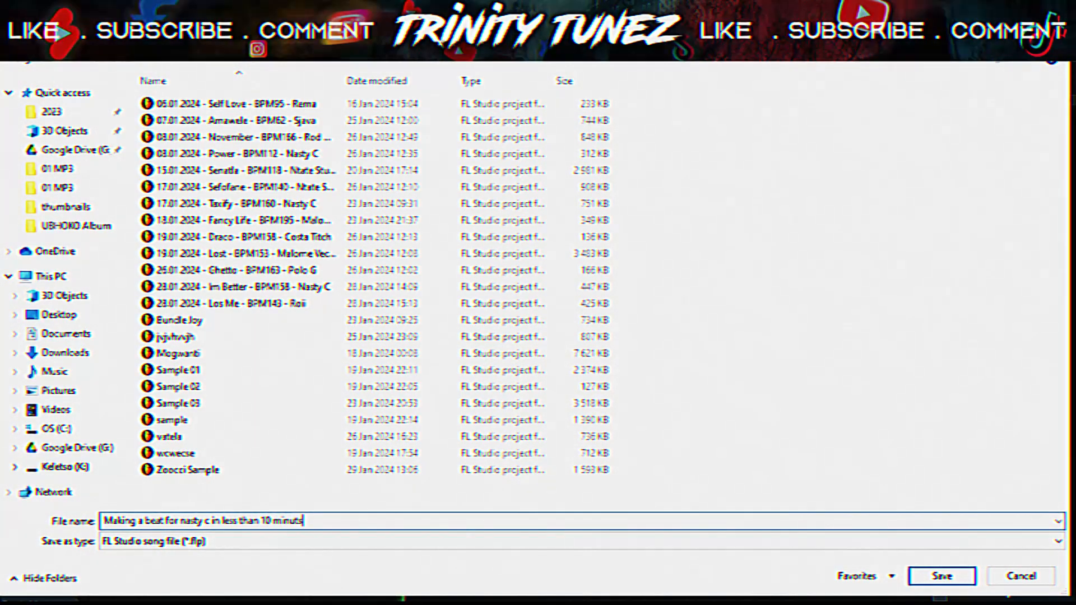